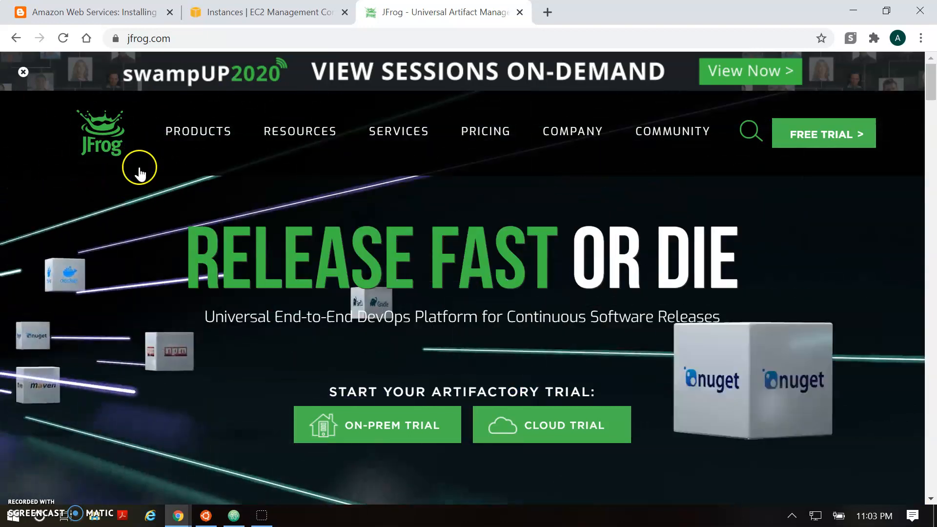
Switch to the EC2 instances page and look up the running instance's IPv4 public IP
mouse_move(188, 145)
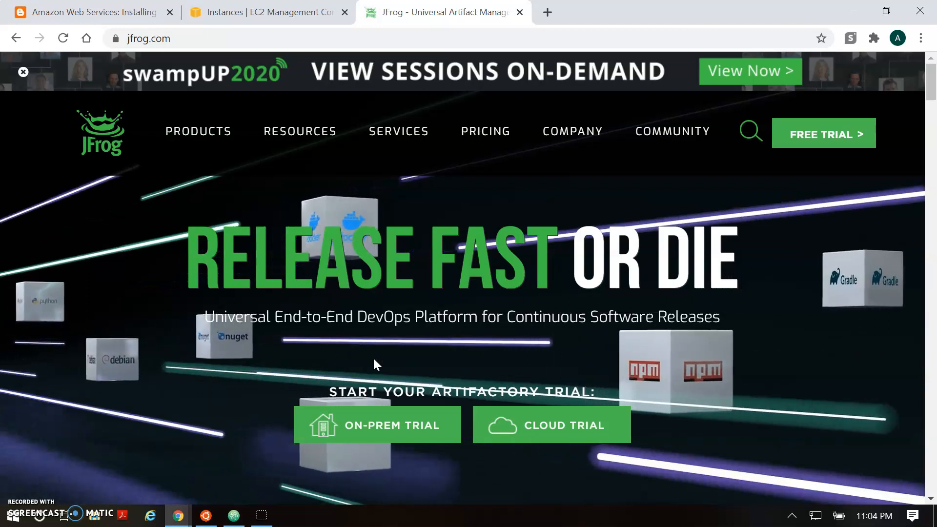
click(381, 386)
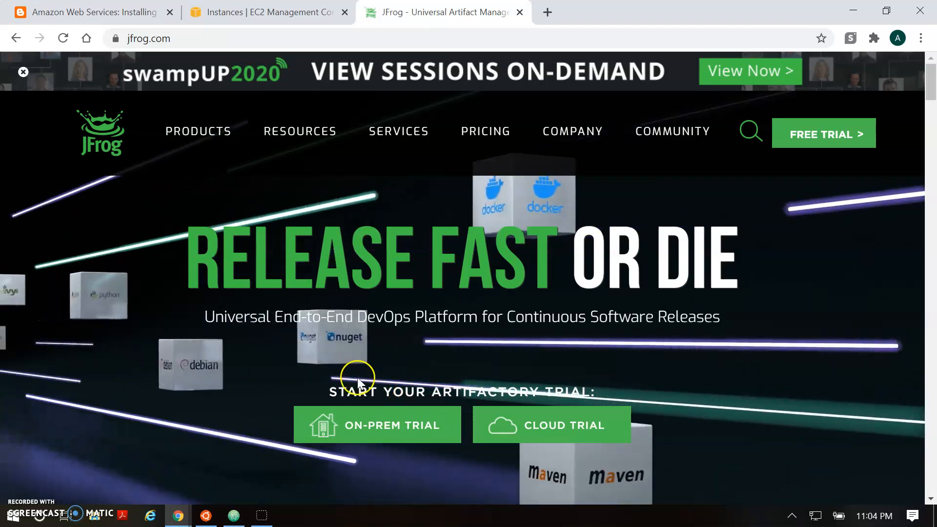
key(ctrl+shift+Tab)
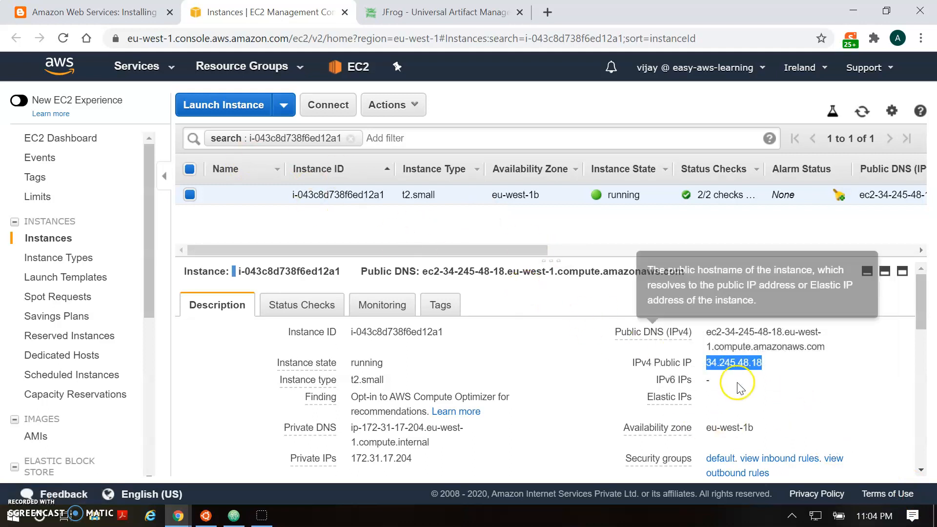
click(775, 364)
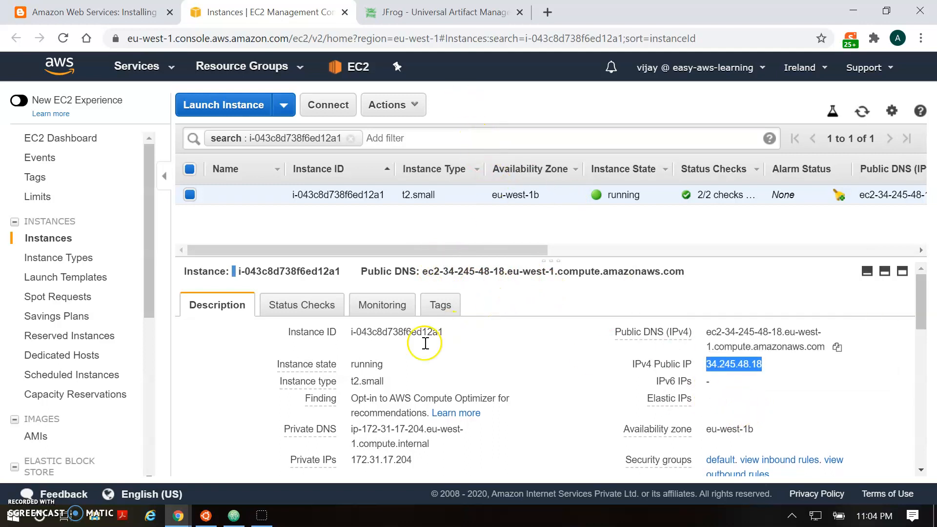
key(alt+Tab)
key(alt+Tab)
key(alt+Tab)
key(alt+Tab)
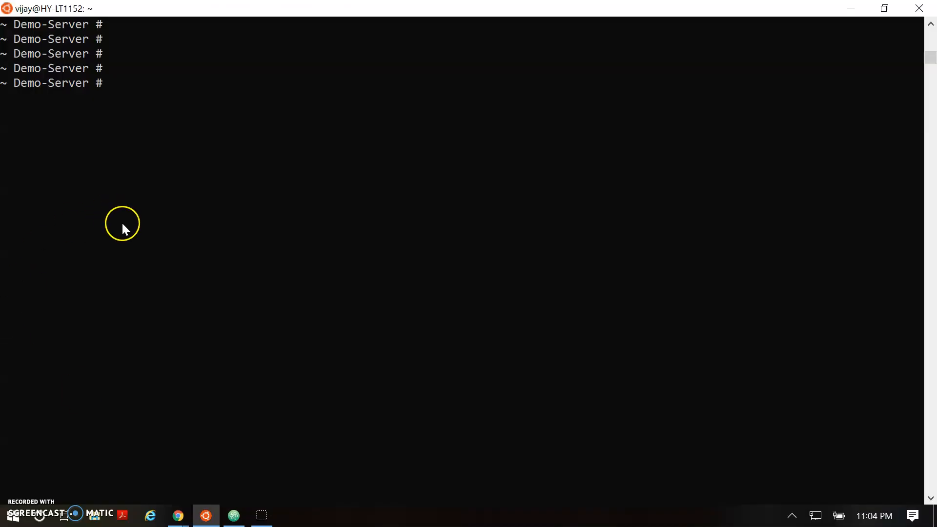
click(123, 225)
text(sh)
key(BackSpace)
text(sh ec2-user@34.245.48.18 -i EC2-demo1.pem)
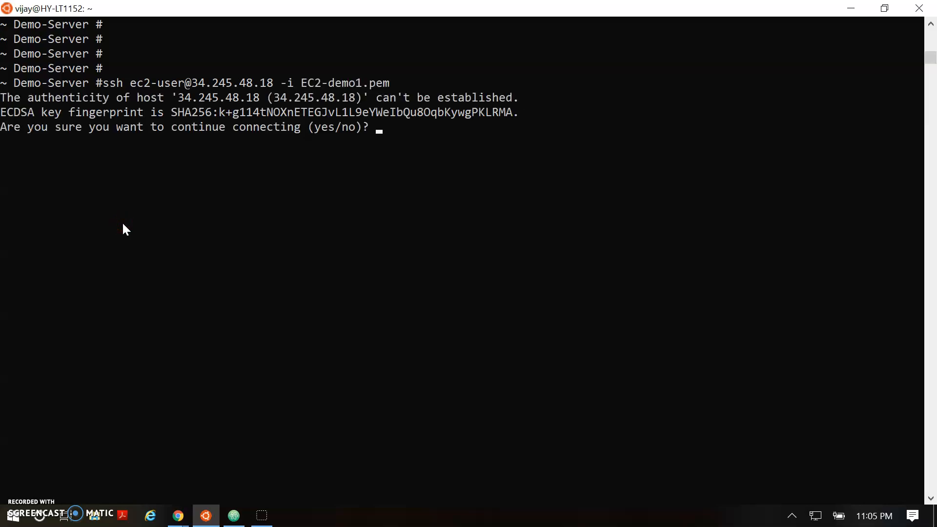
text(yes)
key(Return)
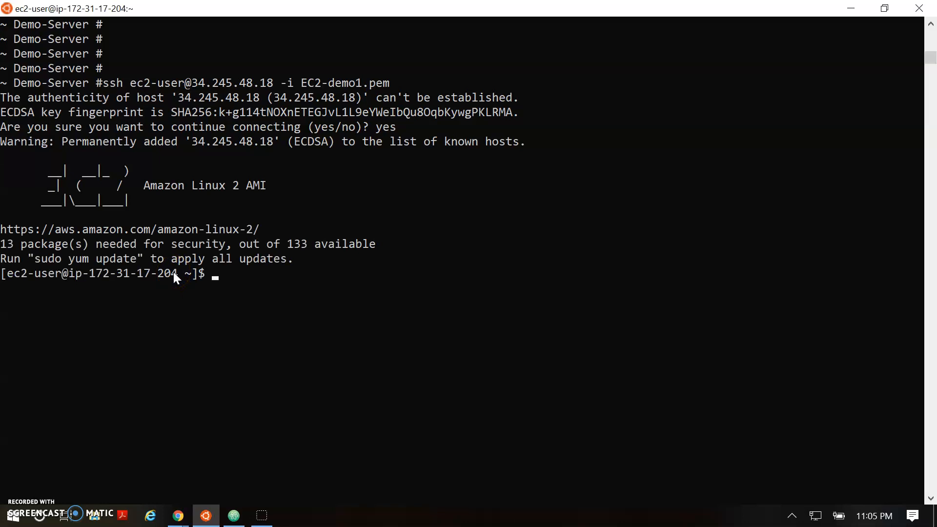
Clear the terminal and switch to the root user with sudo su
text(clear)
key(BackSpace)
text(r)
key(Return)
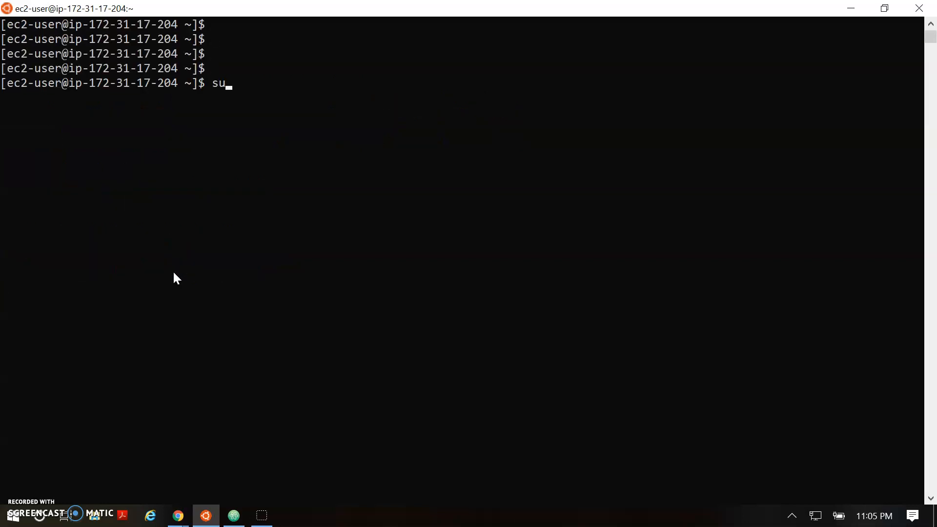
key(Return)
key(Return)
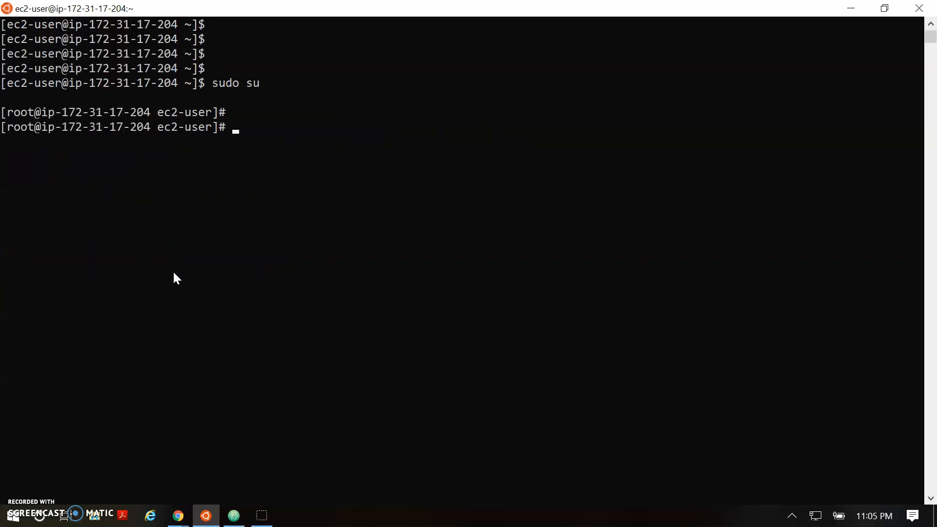
Clear the terminal screen in the root shell
text(clea)
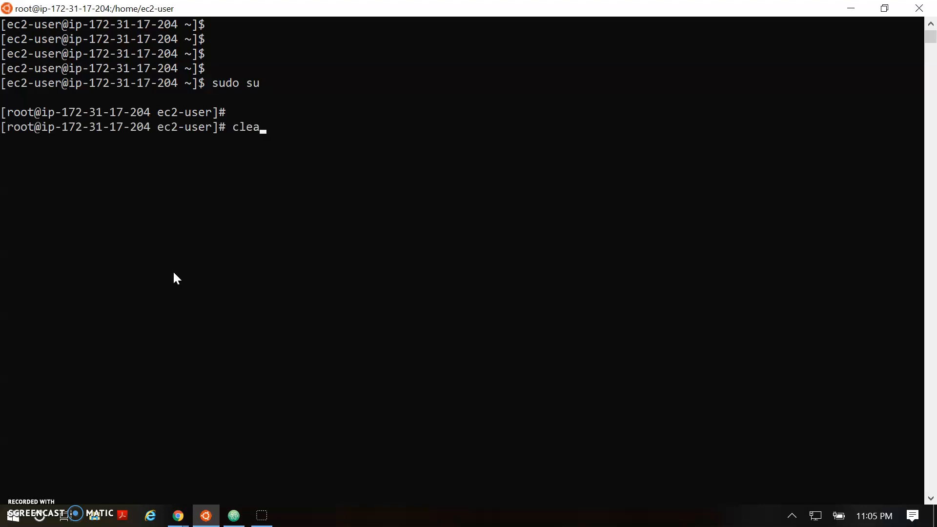
text(r)
key(Return)
key(Return)
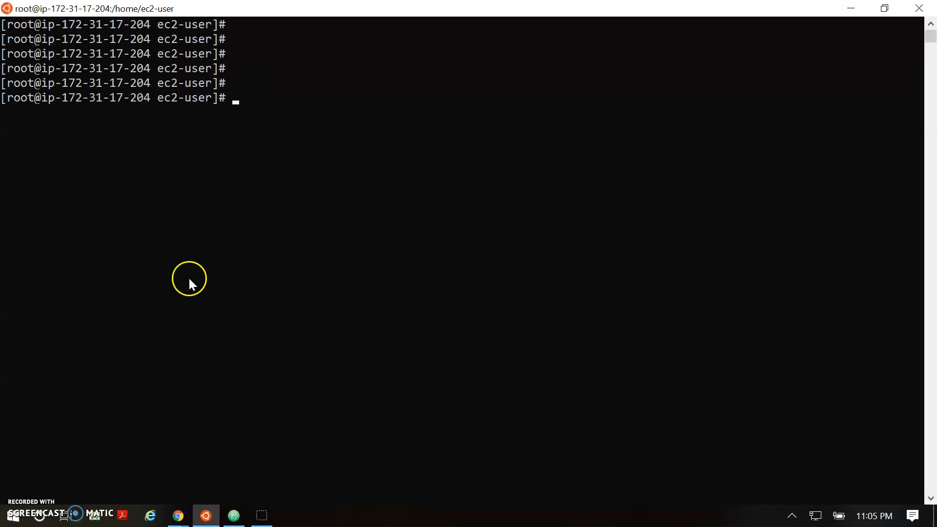
Switch to Chrome and review the Java 8 upgrade and Artifactory installation commands in the blog post on installing JFrog Artifactory
key(alt+Tab)
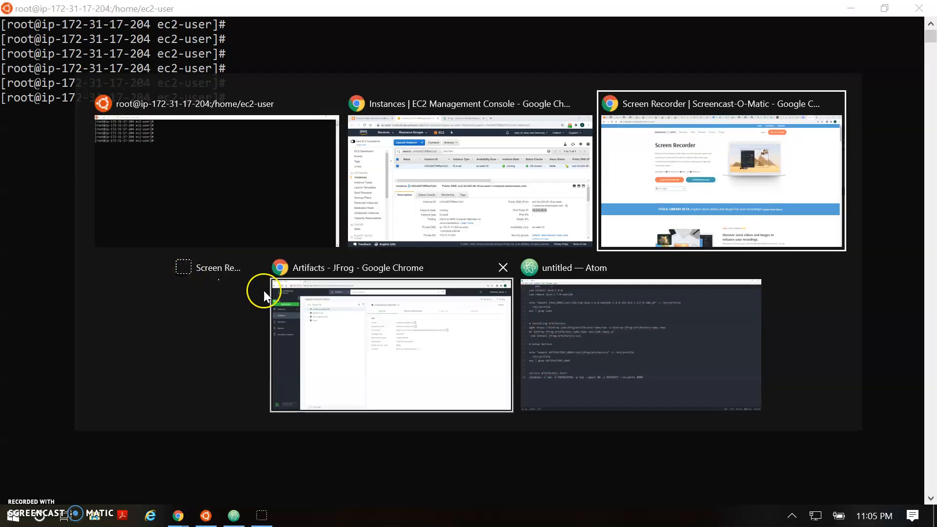
click(414, 177)
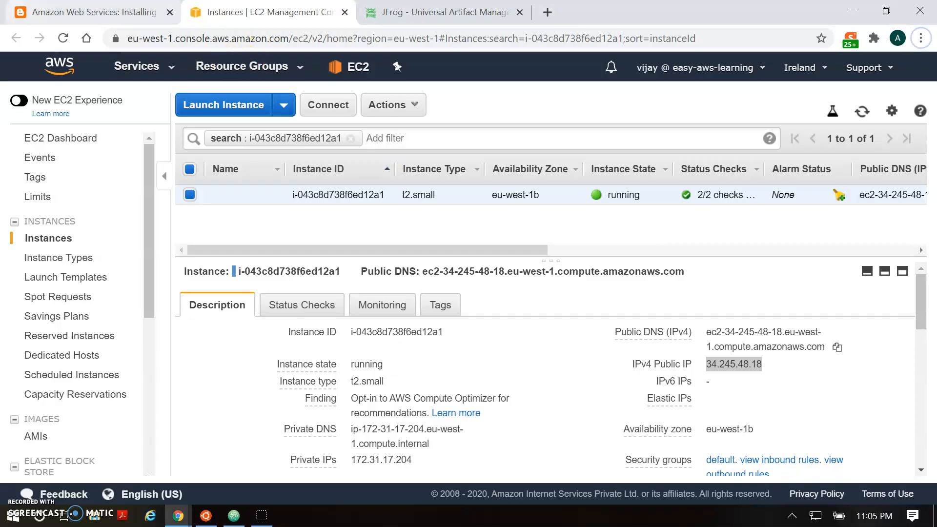
click(55, 14)
scroll(441, 309, down, 5)
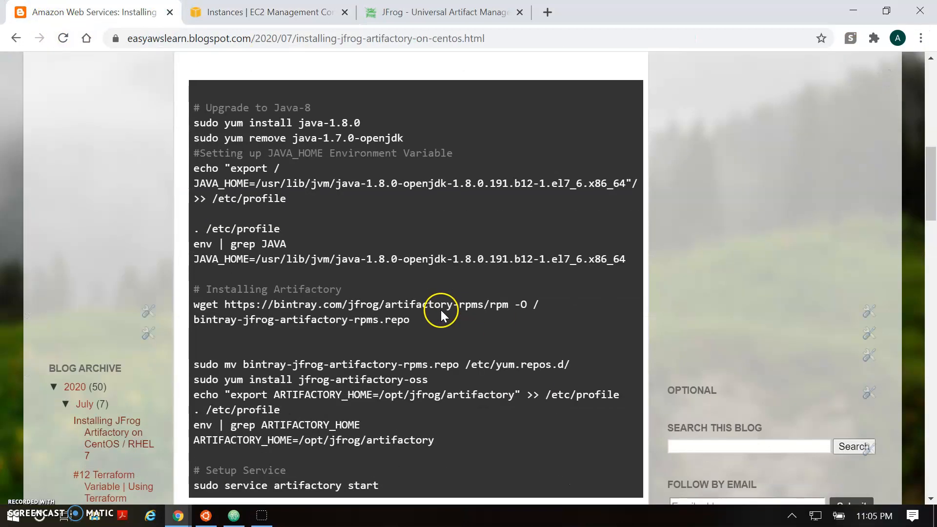
scroll(441, 309, up, 7)
scroll(440, 309, down, 4)
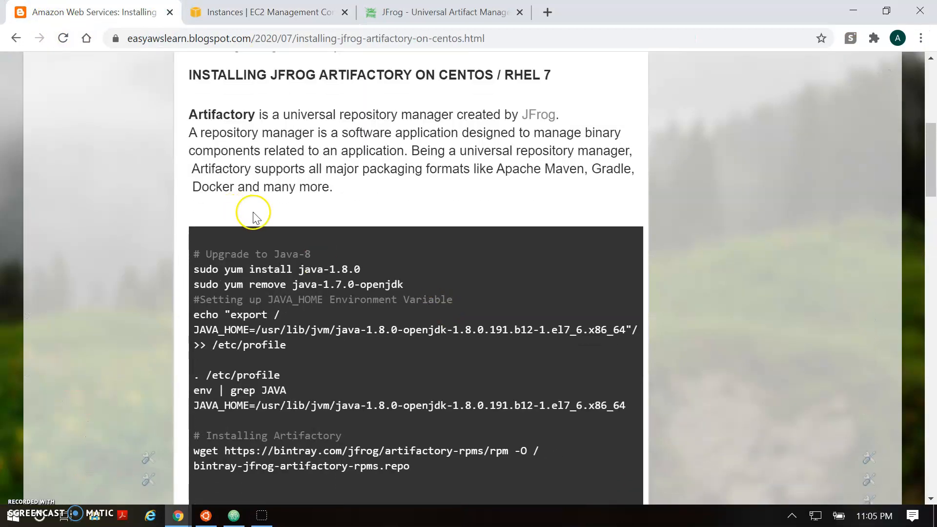
scroll(242, 215, down, 5)
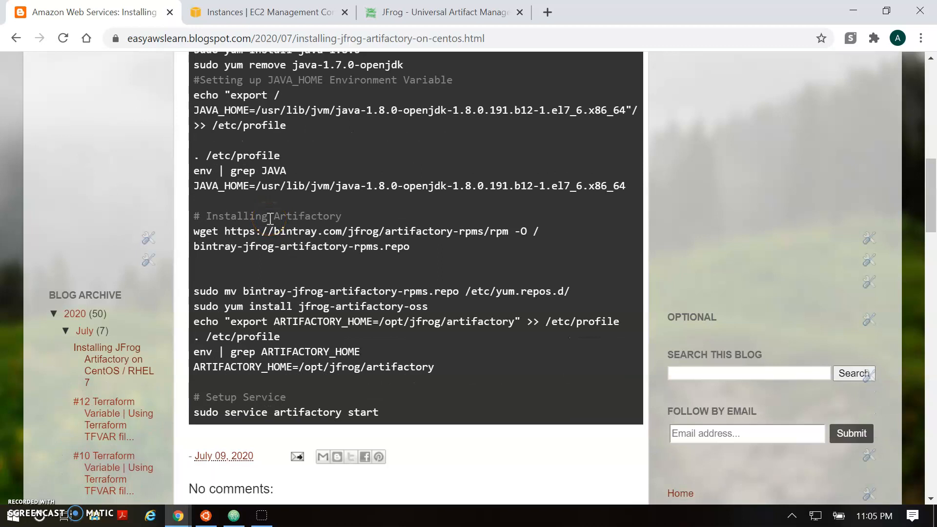
scroll(270, 218, up, 3)
drag(211, 181, 379, 332)
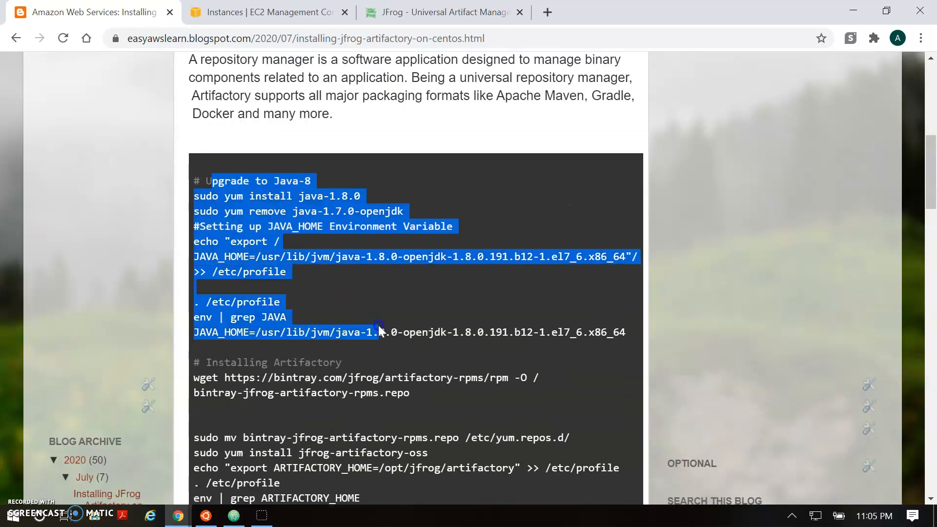
click(229, 184)
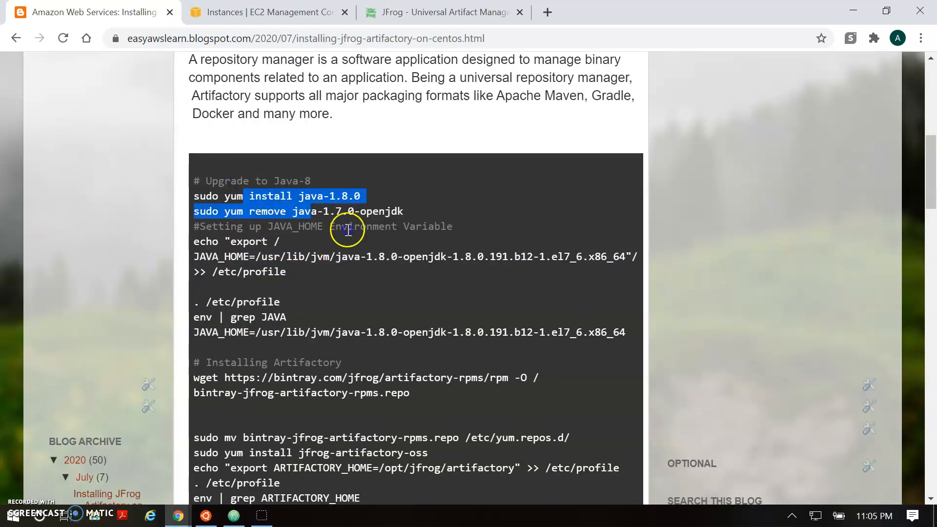
scroll(390, 277, down, 3)
drag(255, 185, 396, 291)
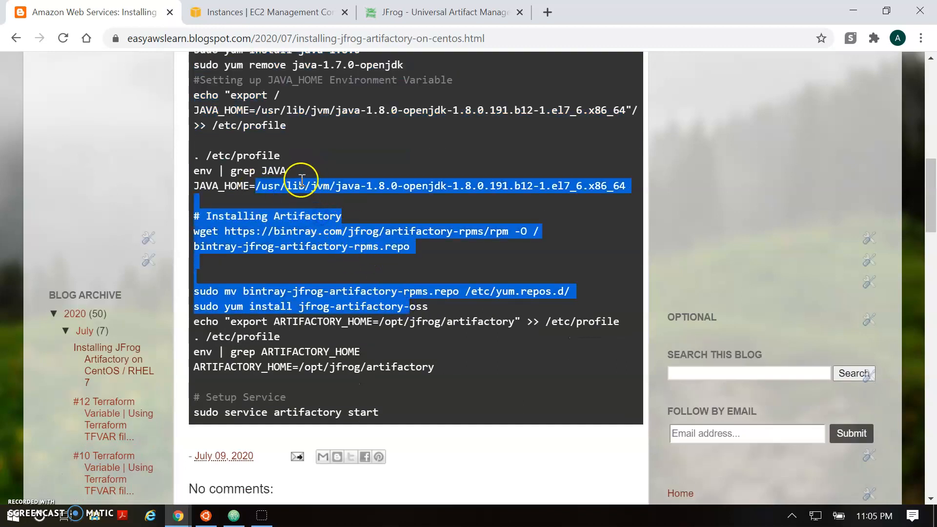
drag(336, 200, 348, 294)
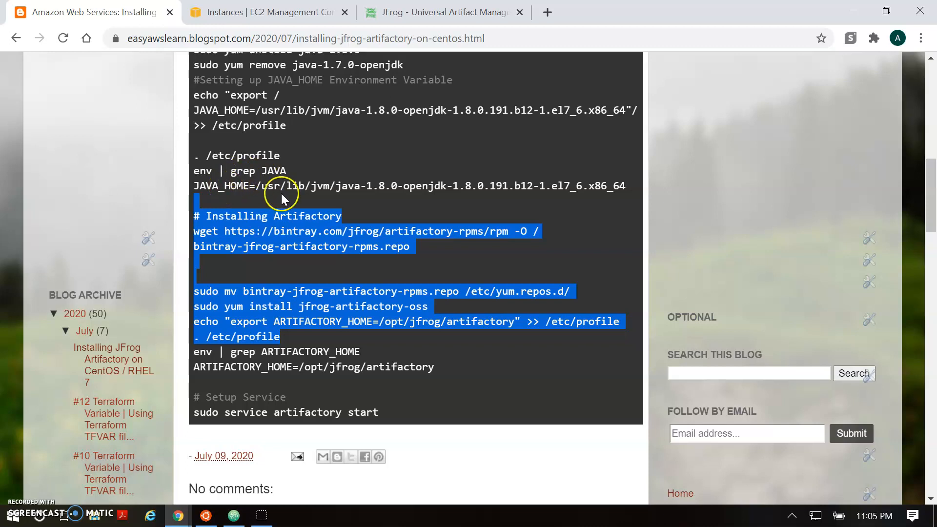
click(376, 276)
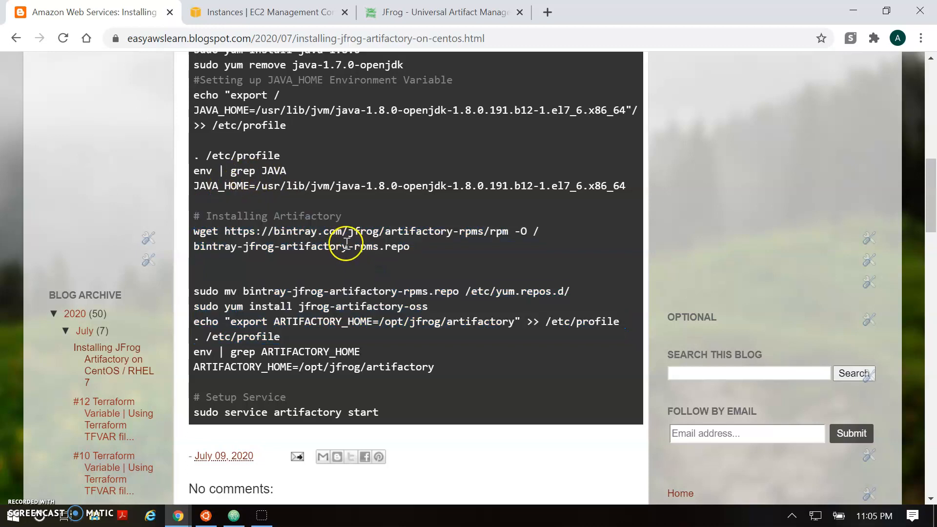
Using the command from the Atom notes, install java-1.8.0 with yum in the root terminal and accept the packages with y
key(alt+Tab)
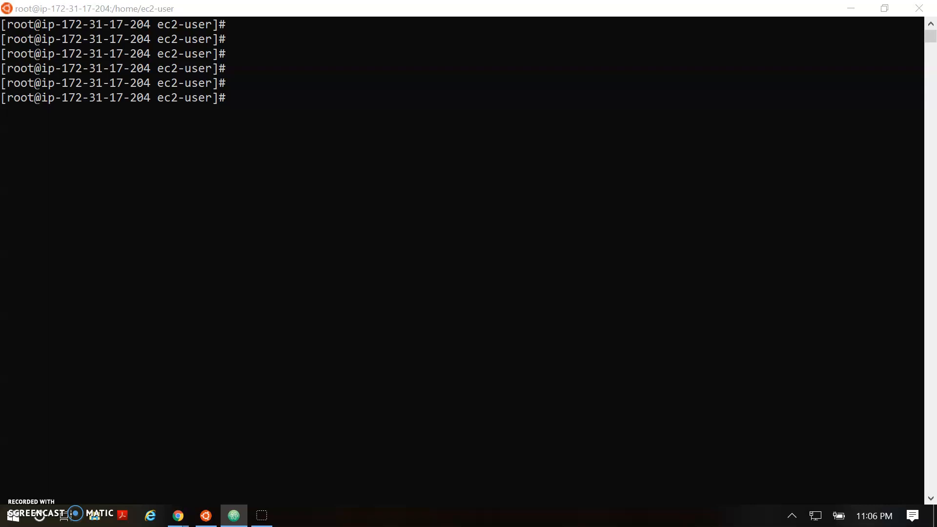
click(232, 323)
click(249, 200)
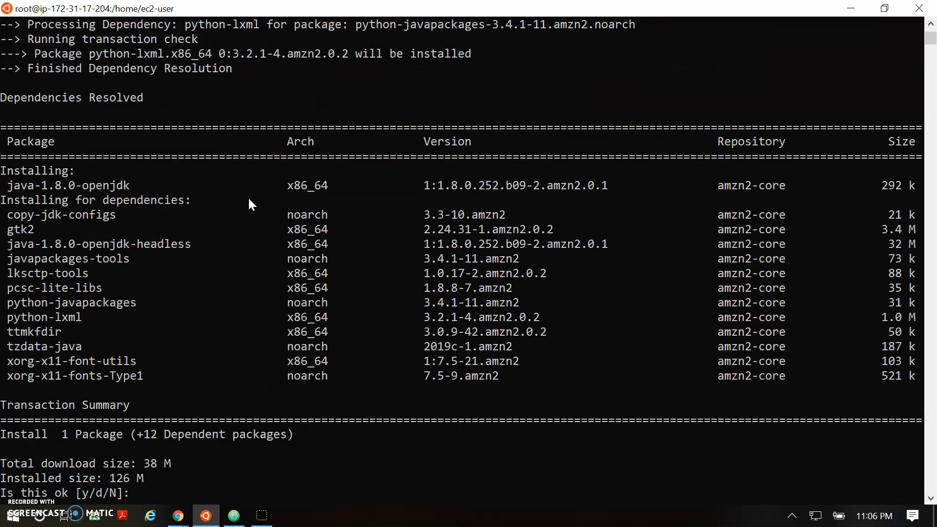
text(y)
key(Return)
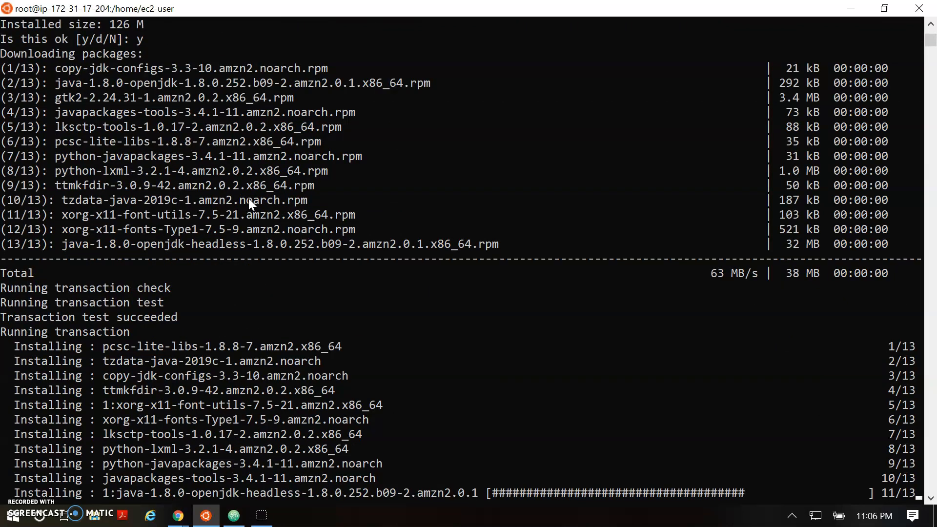
scroll(824, 377, down, 5)
scroll(806, 377, down, 3)
scroll(808, 379, down, 1)
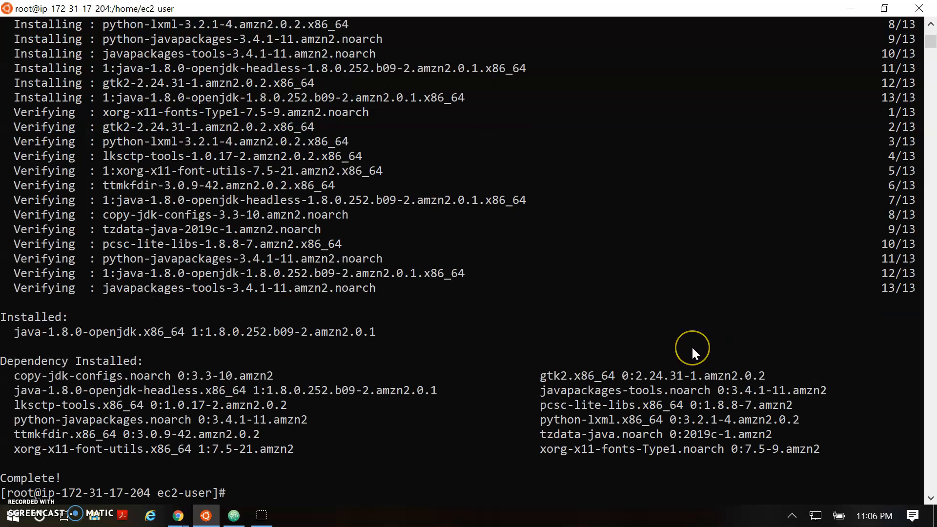
key(Return)
key(Return)
key(Return)
key(Return)
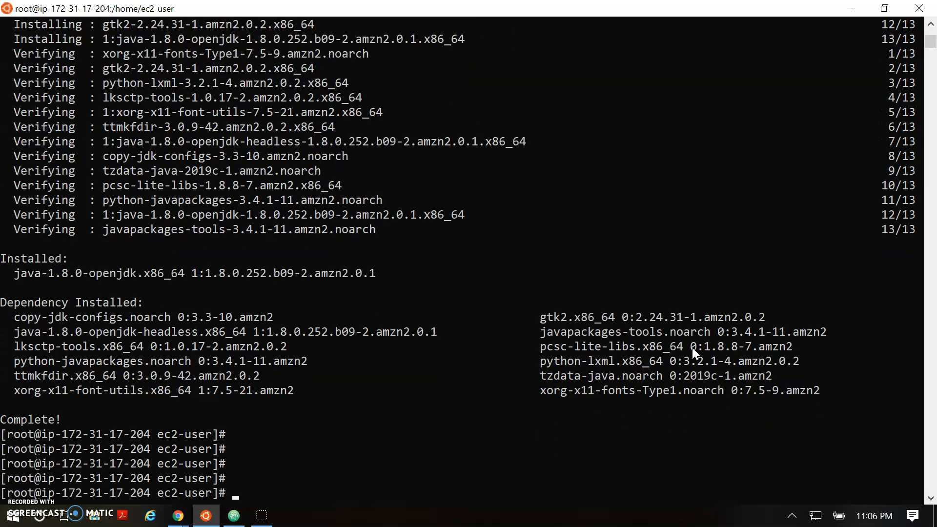
scroll(537, 314, down, 6)
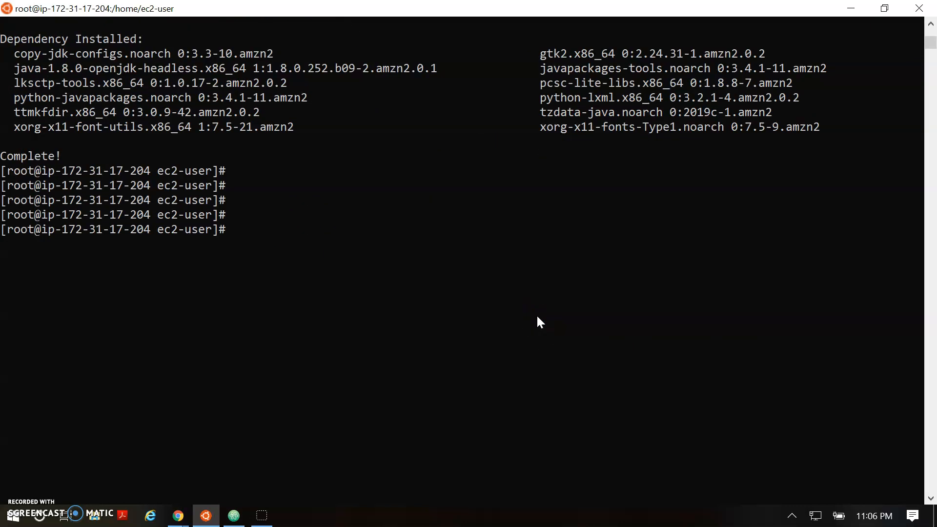
Cancel the repeated install command and run yum remove java-1.7.0-openjdk, copied from the Atom notes
text(yum install java-1.8.0)
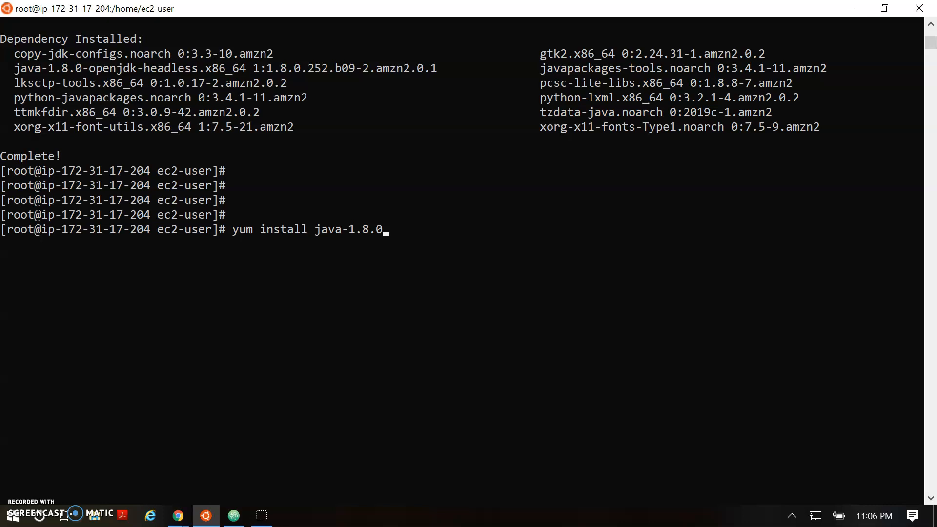
key(alt+Tab)
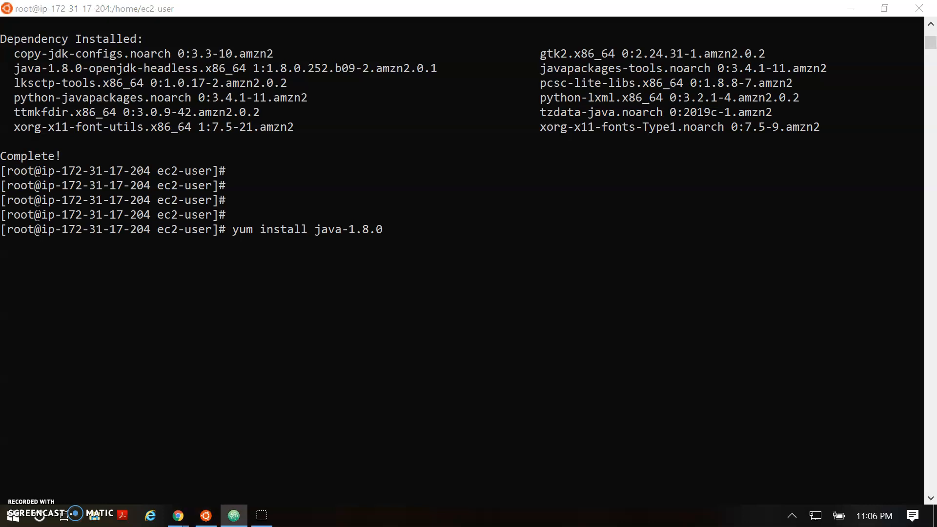
click(184, 376)
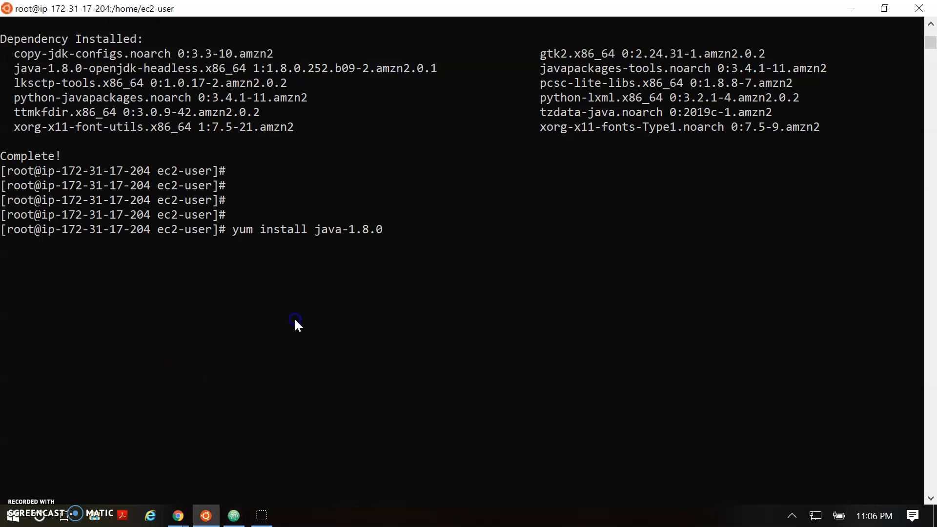
key(ctrl+c)
key(ctrl+c)
right_click(289, 299)
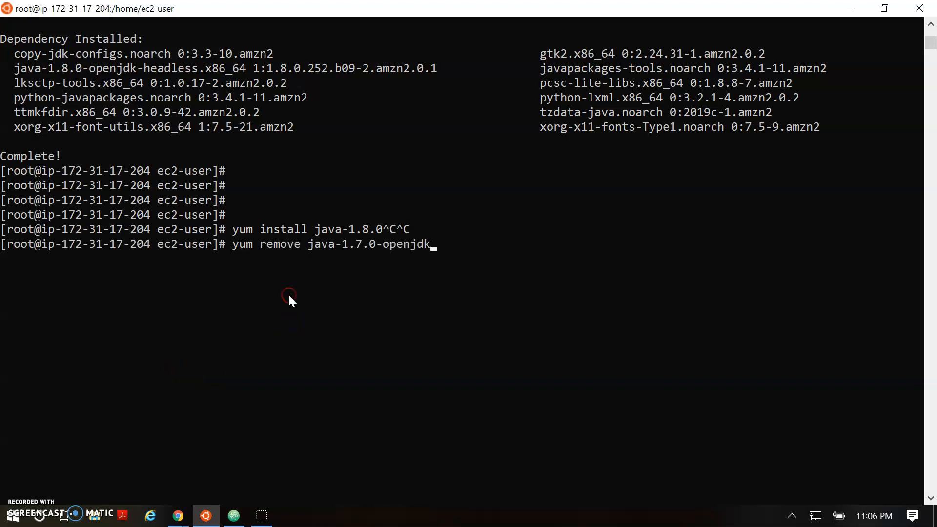
key(Return)
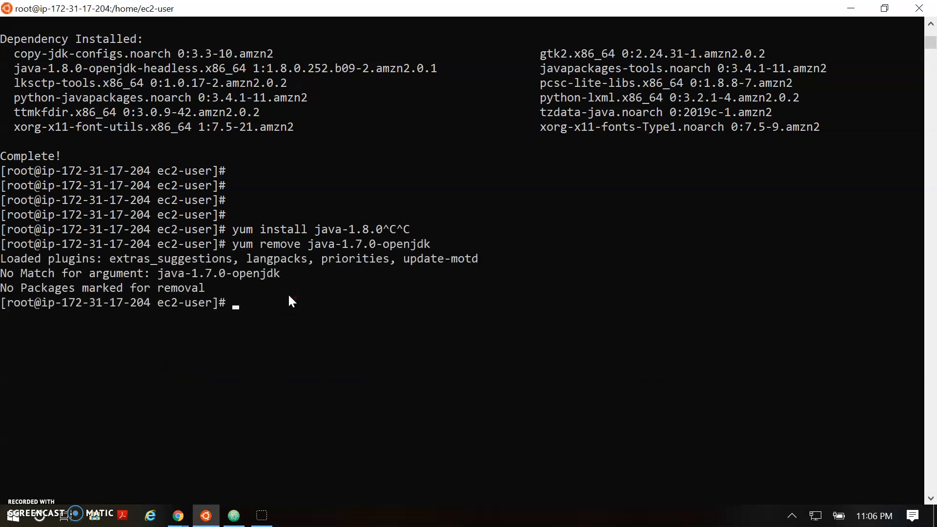
Clear the Java package output from the terminal
text(clear)
key(Return)
key(Return)
key(Return)
Try to check the installed Java version from the root terminal
click(203, 249)
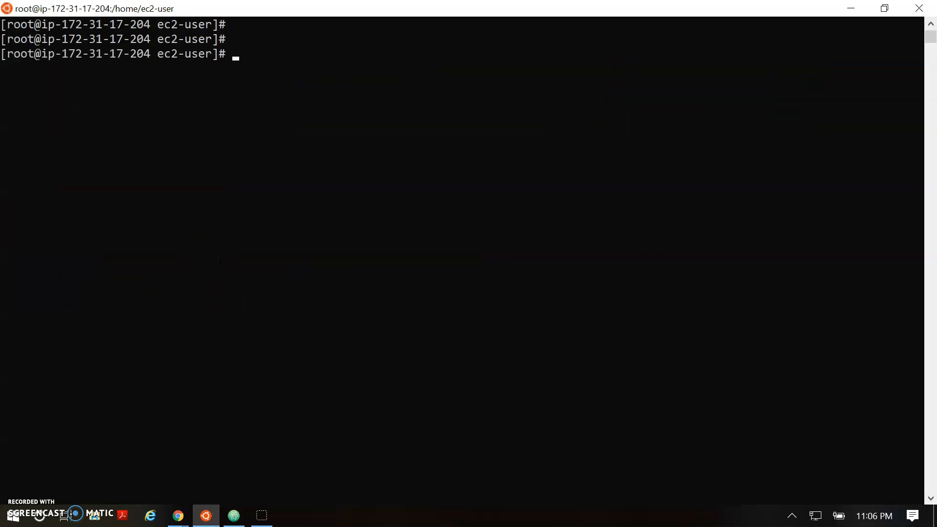
click(409, 428)
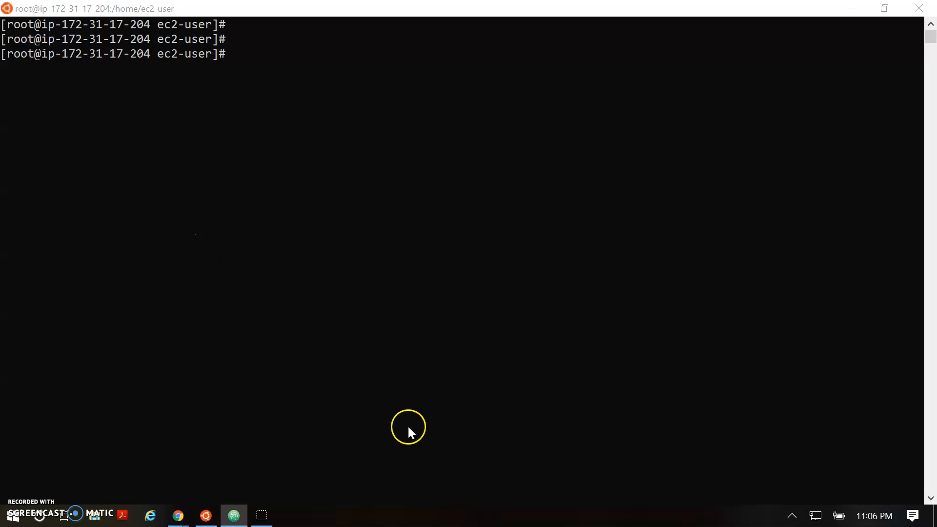
text(jave )
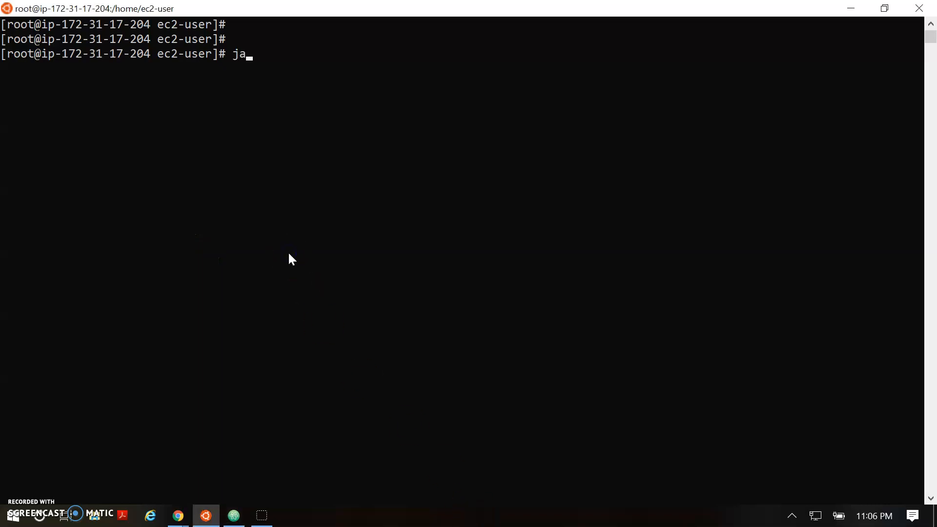
text(-bversio)
key(BackSpace)
key(BackSpace)
key(BackSpace)
key(BackSpace)
key(BackSpace)
key(BackSpace)
key(BackSpace)
text(version)
key(Return)
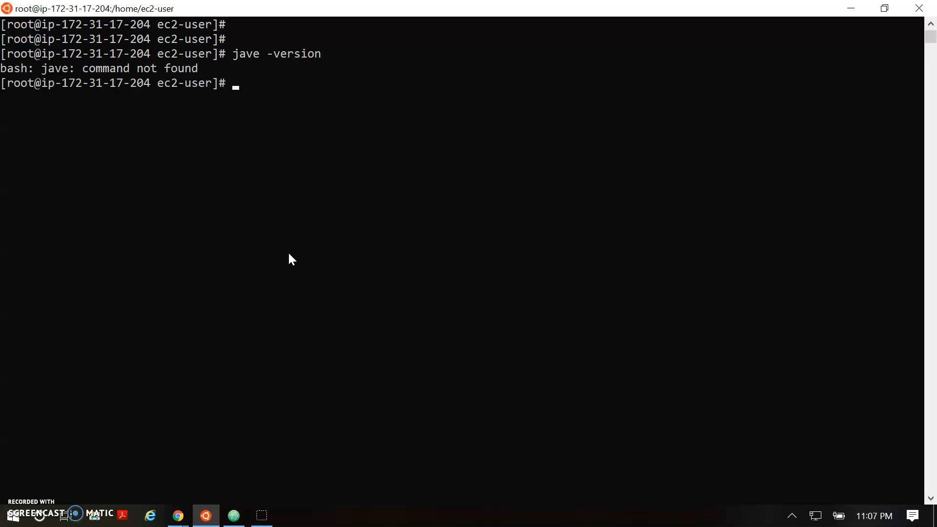
Correct the misspelled command and run java -version to check the installed Java version
key(Up)
key(Left)
key(Left)
key(Left)
key(Left)
key(Left)
key(Left)
key(Left)
key(Left)
key(Left)
key(BackSpace)
text(a)
key(Return)
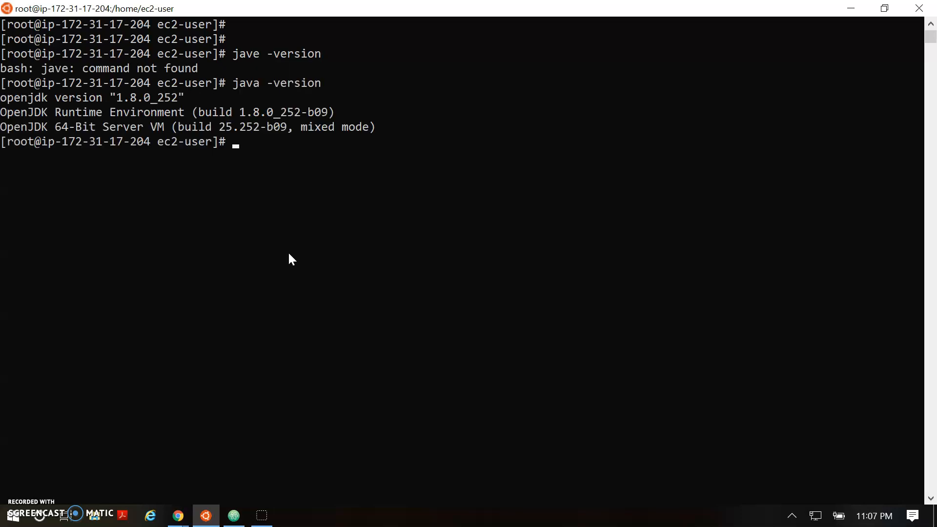
key(Return)
key(Return)
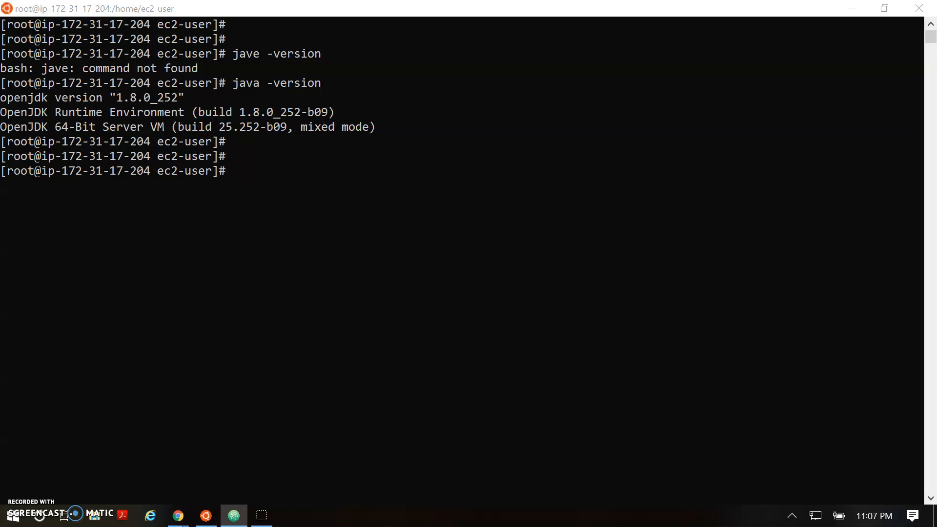
Append export JAVA_HOME=/usr/lib/jvm/java-1.8.0-openjdk-1.8.0.191.b12-1.el7_6.x86_64 to /etc/profile, using the echo command from the Atom notes
click(266, 183)
right_click(266, 180)
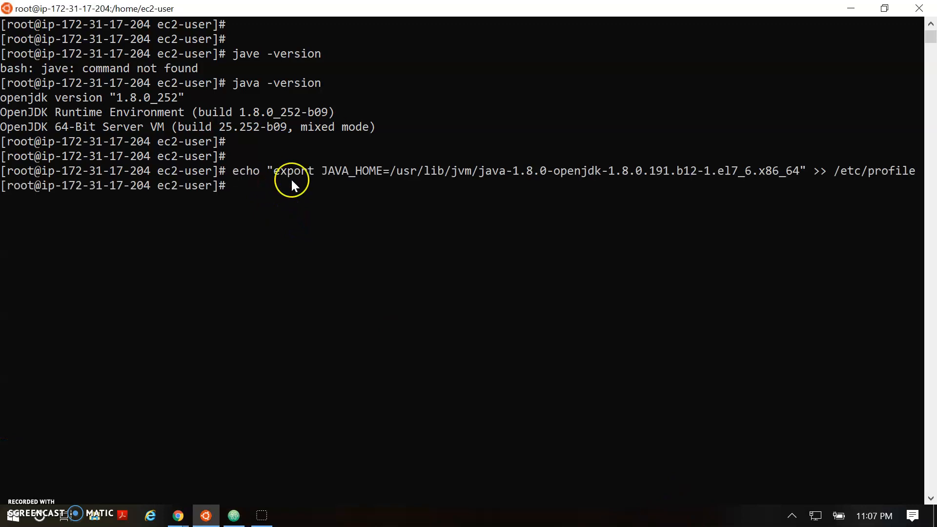
drag(333, 168, 806, 171)
Reload the profile in the current shell by running . /etc/profile with the path copied from the echo command
double_click(883, 173)
key(ctrl+c)
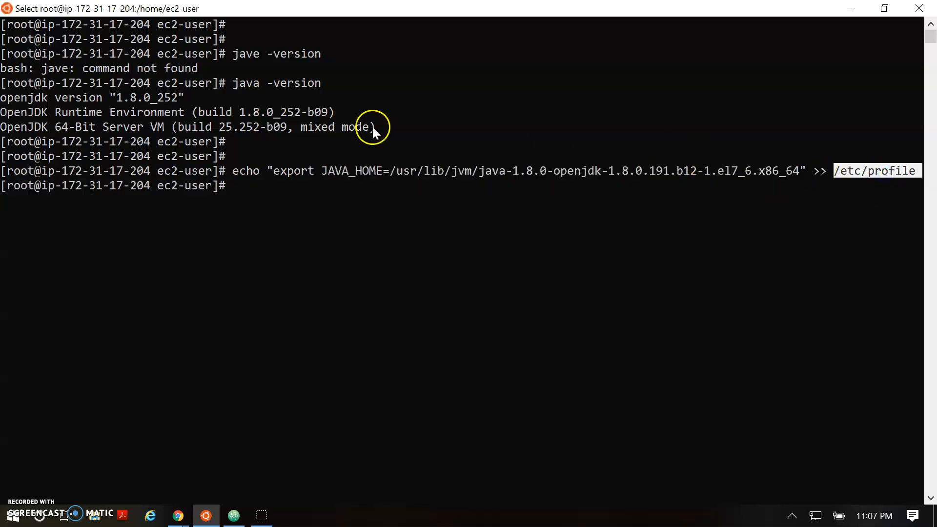
click(233, 516)
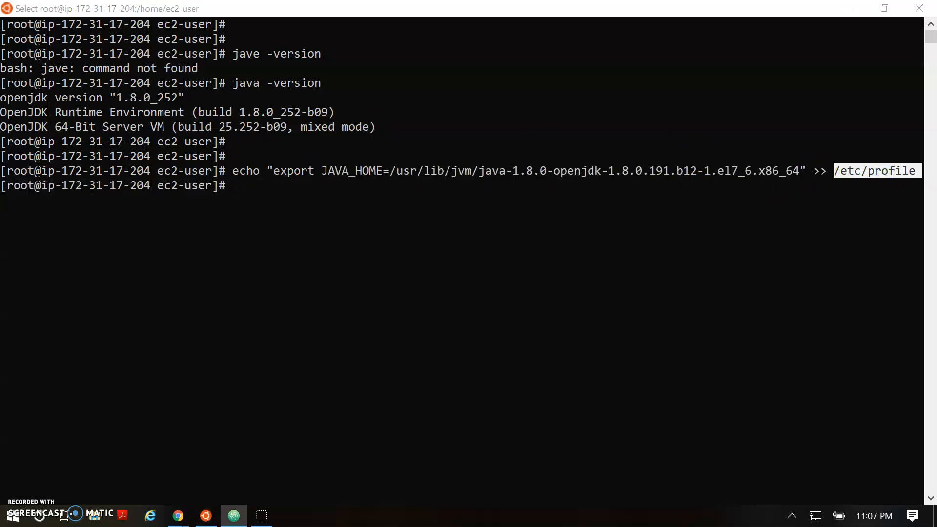
click(258, 277)
right_click(286, 193)
right_click(286, 192)
key(Home)
text(.)
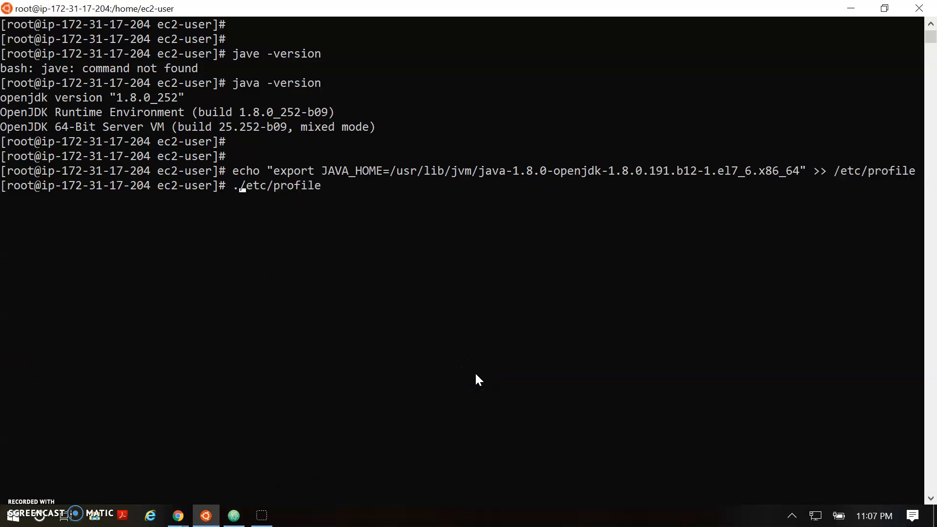
key(Return)
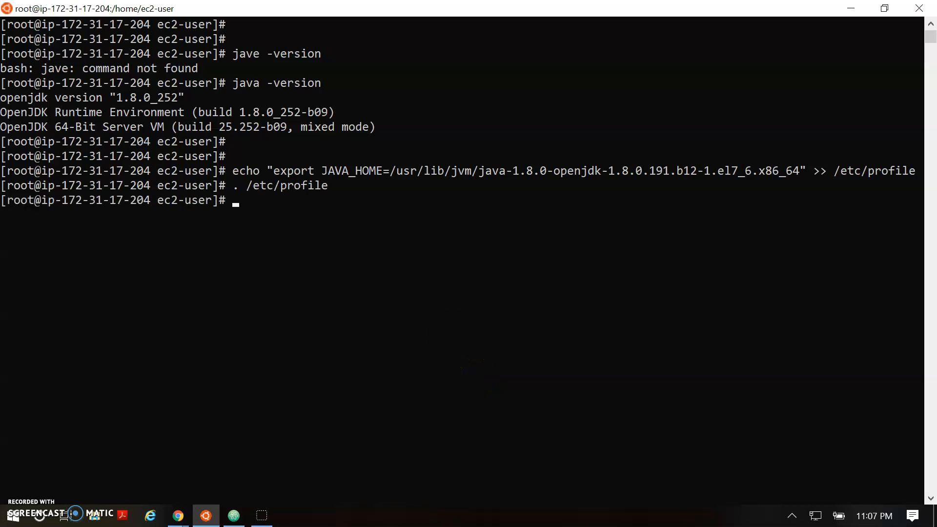
Check the Java environment variable by running env | grep JAVA
key(alt+Tab)
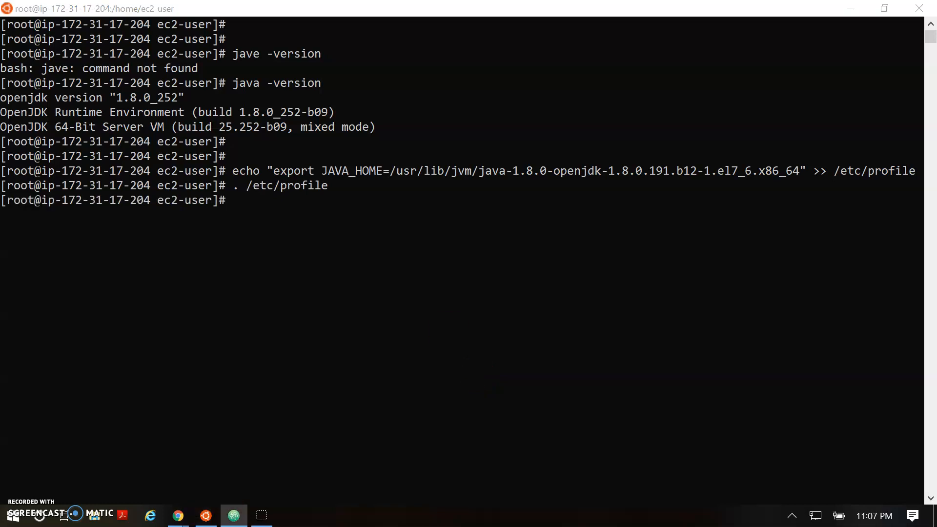
click(275, 368)
text(e)
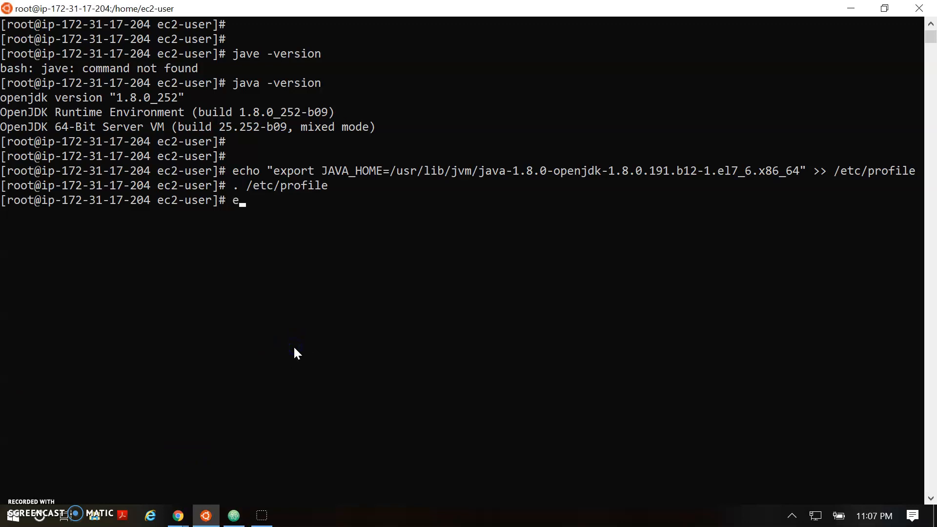
text(nv | grep JAVA)
key(Return)
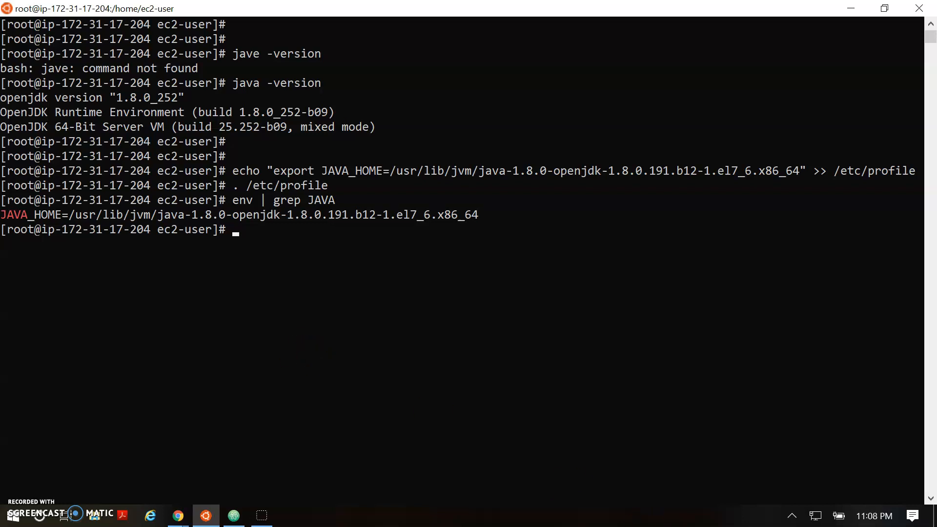
click(234, 515)
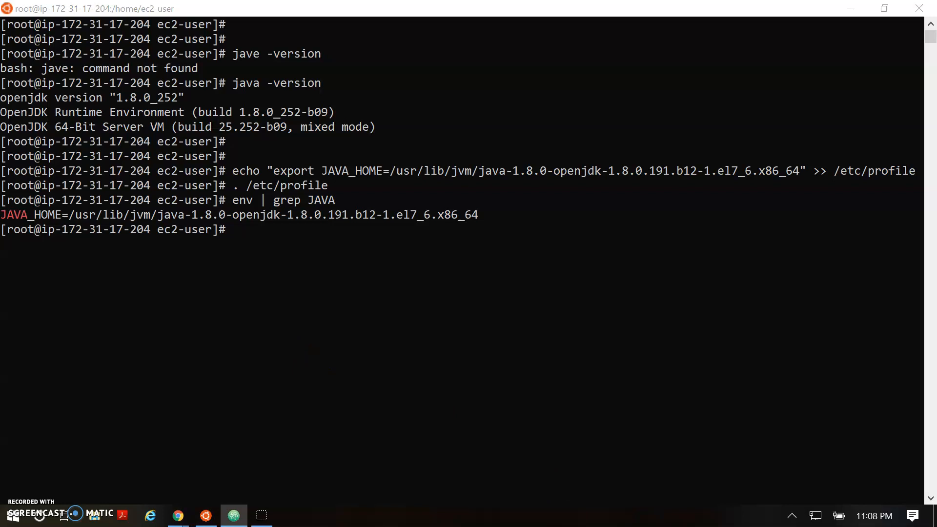
click(158, 302)
right_click(361, 263)
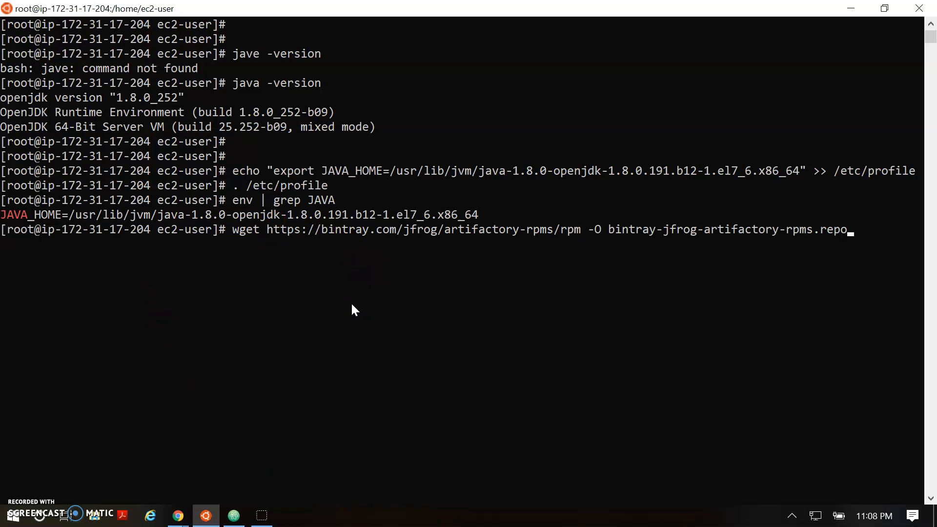
key(Return)
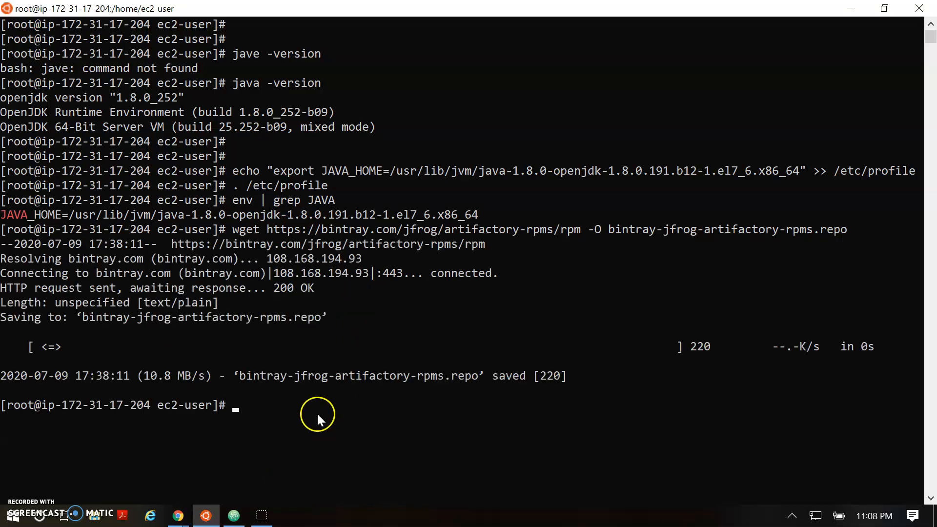
Move bintray-jfrog-artifactory-rpms.repo into /etc/yum.repos.d/ with the mv command from the Atom notes
click(234, 516)
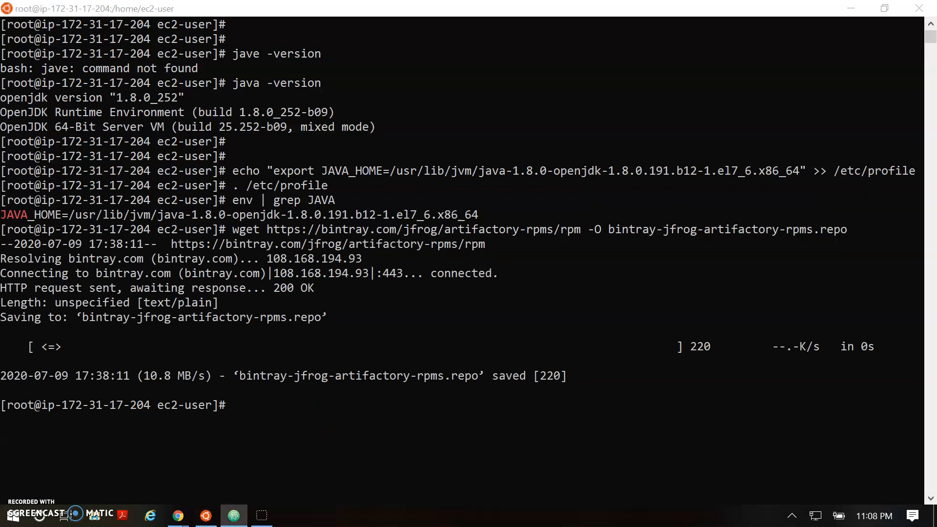
click(446, 365)
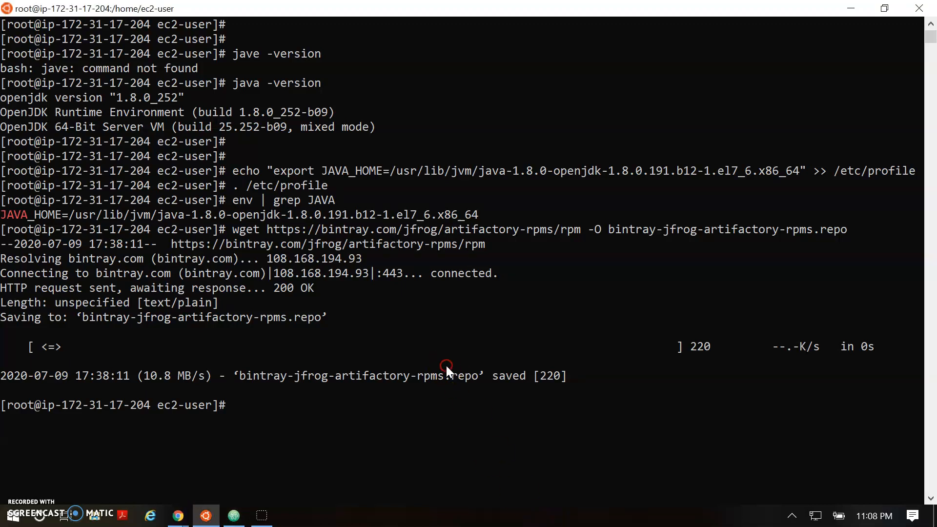
right_click(366, 297)
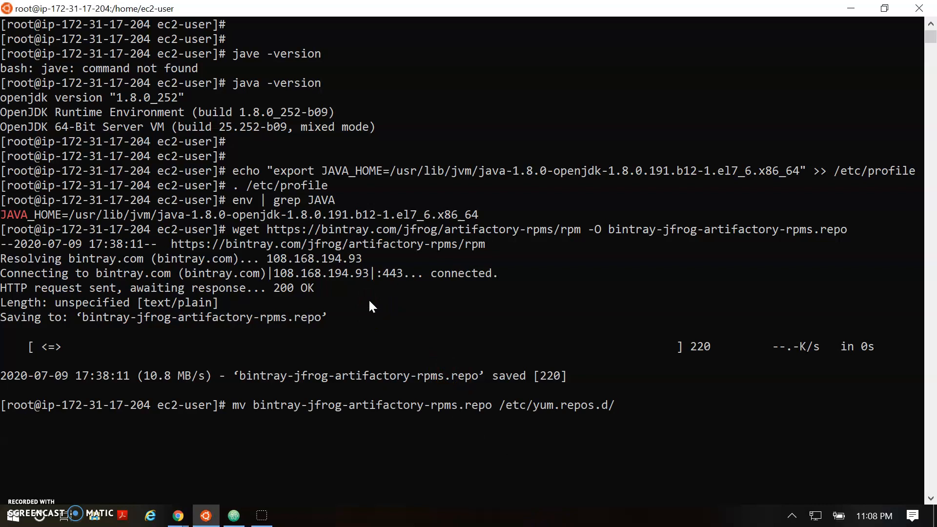
key(Return)
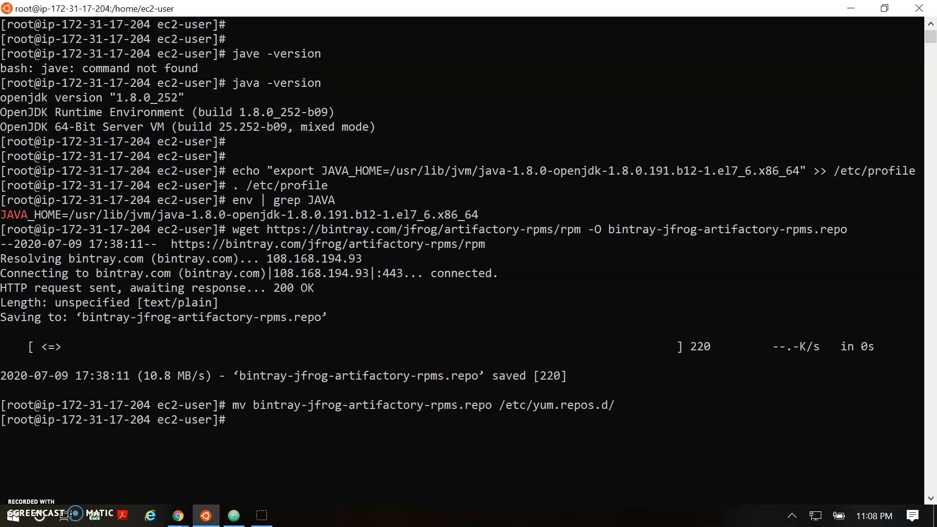
Install jfrog-artifactory-oss with yum, using the command from the Atom notes, and accept the package with y
key(alt+Tab)
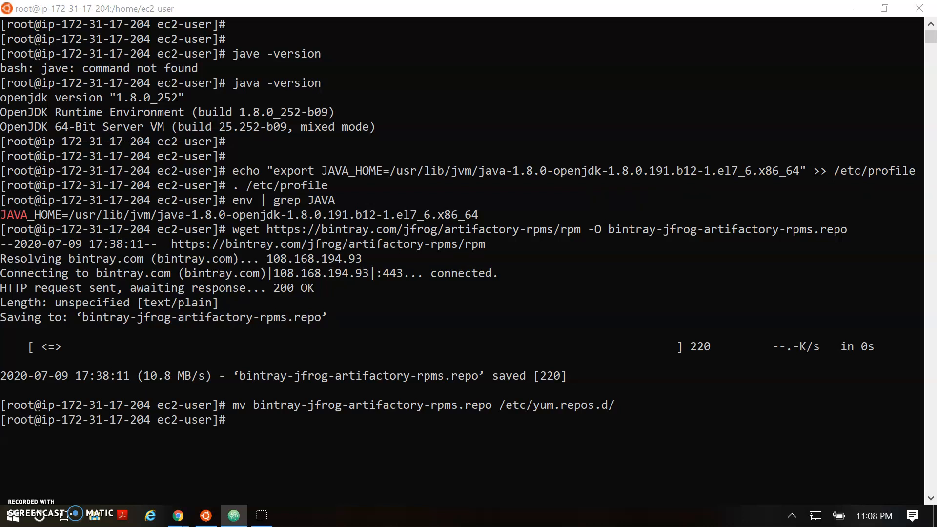
click(274, 379)
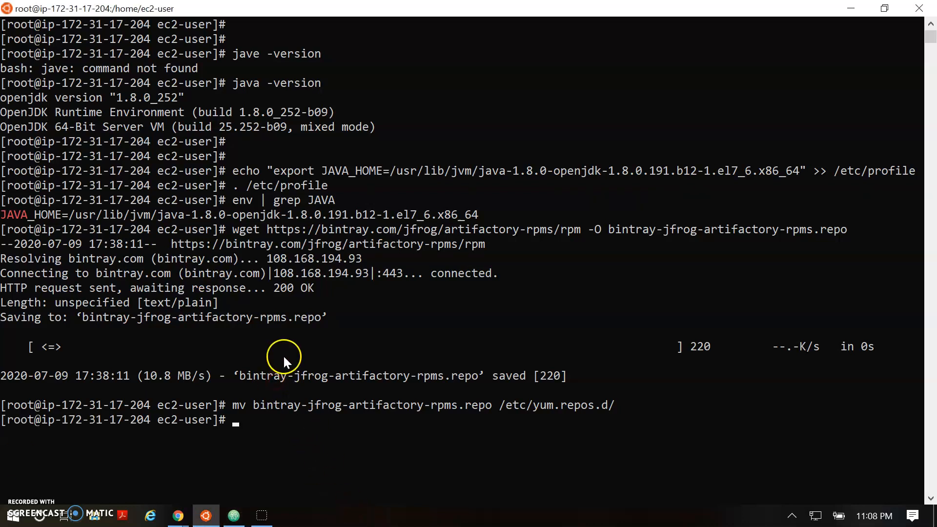
right_click(283, 361)
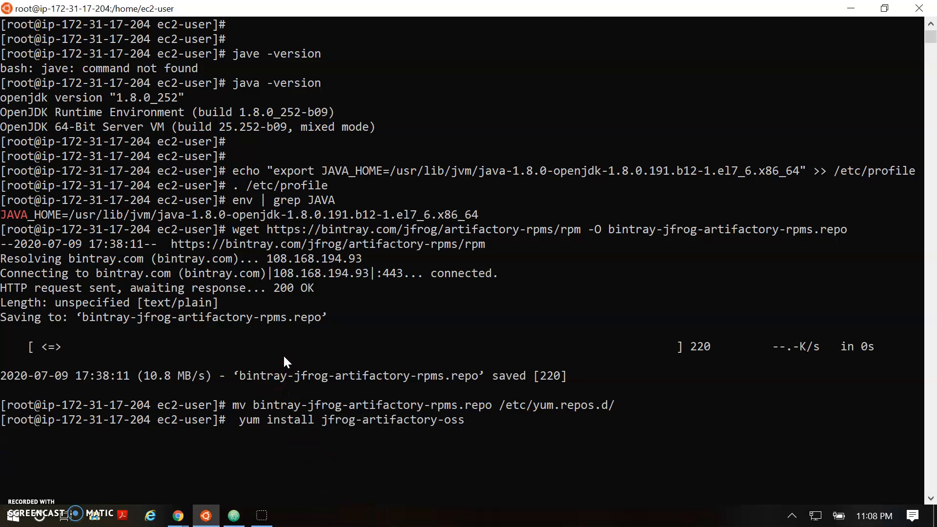
scroll(283, 359, down, 5)
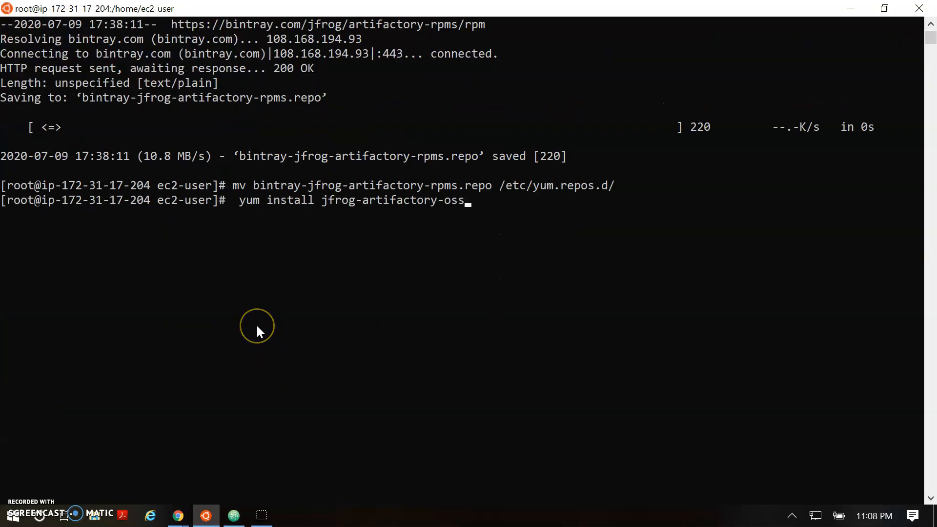
scroll(257, 327, down, 1)
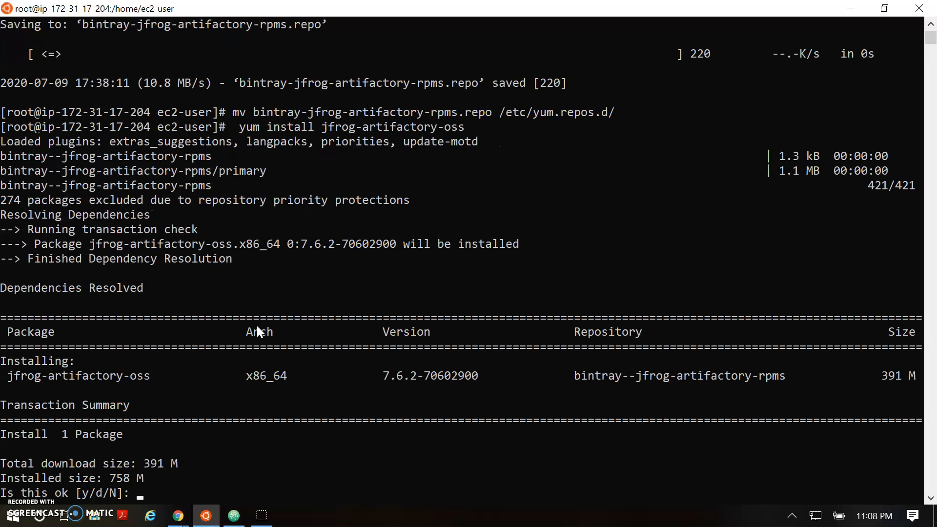
text(y)
key(Return)
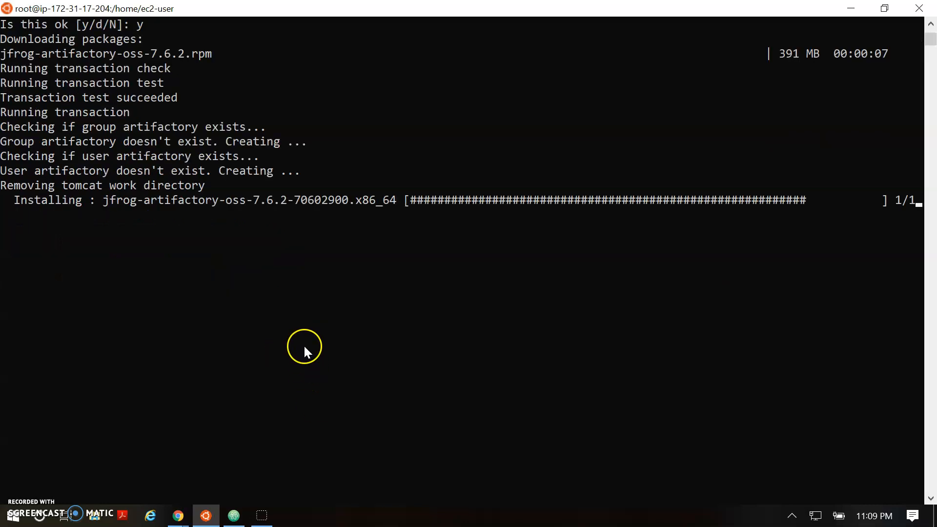
Examine the installer output for the commands that start the Artifactory service and check its status
drag(93, 201, 229, 230)
click(261, 231)
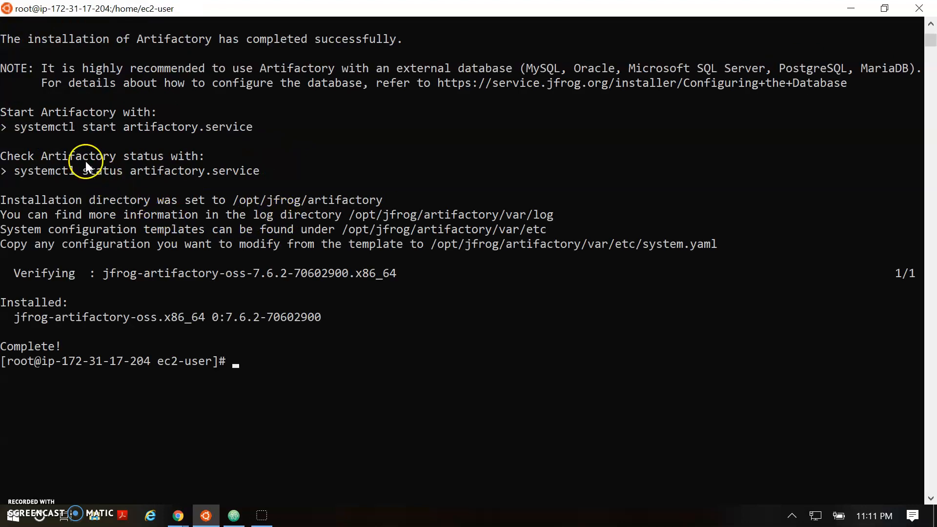
drag(96, 156, 220, 191)
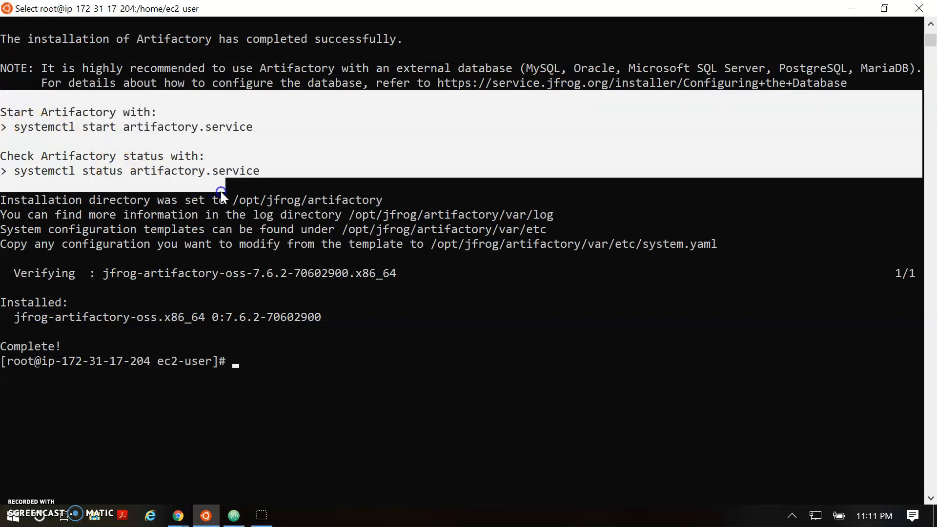
click(227, 190)
double_click(103, 170)
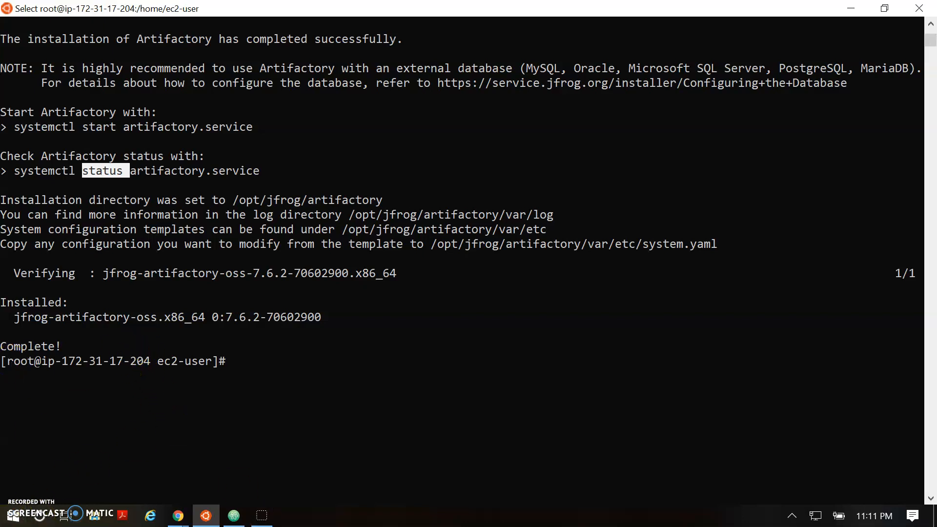
key(alt+Tab)
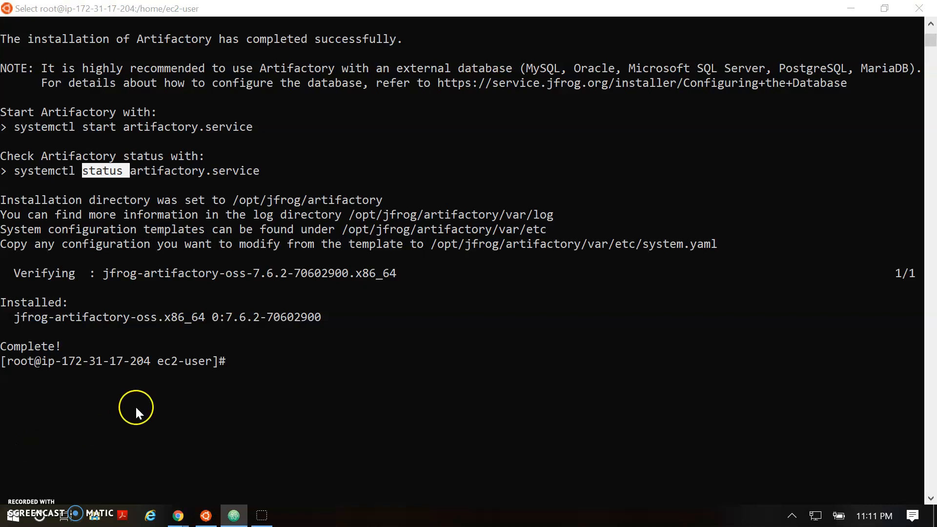
key(alt+Tab)
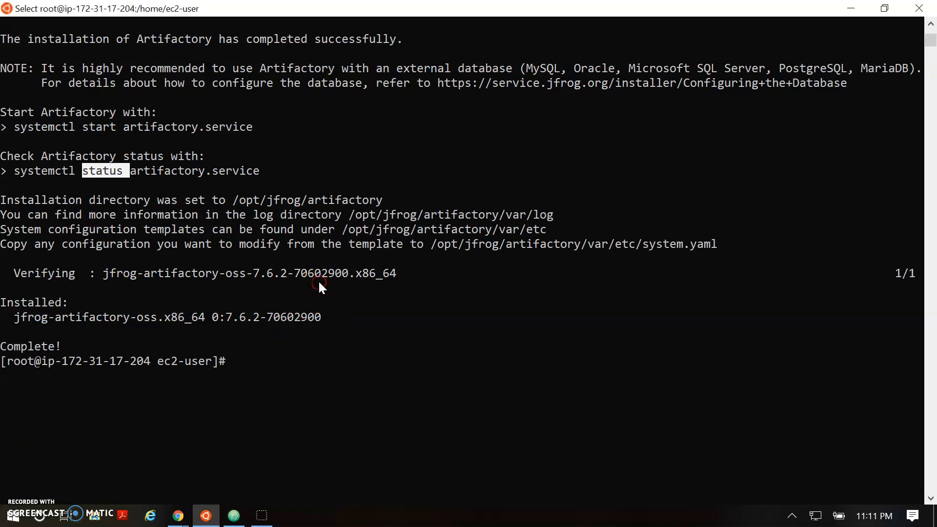
right_click(318, 280)
right_click(303, 250)
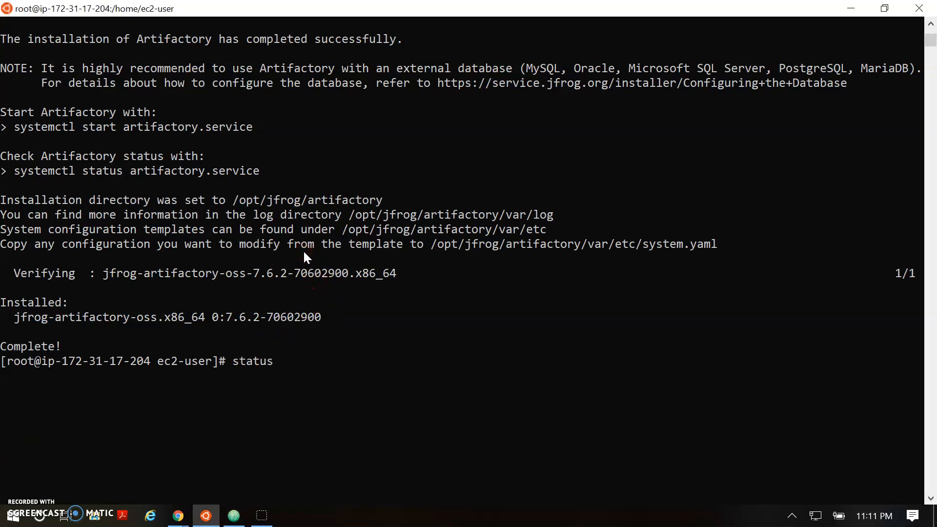
key(BackSpace)
key(BackSpace)
key(BackSpace)
key(BackSpace)
key(BackSpace)
key(BackSpace)
Append export ARTIFACTORY_HOME=/opt/jfrog/artifactory to /etc/profile with the echo command from the Atom notes
key(alt+Tab)
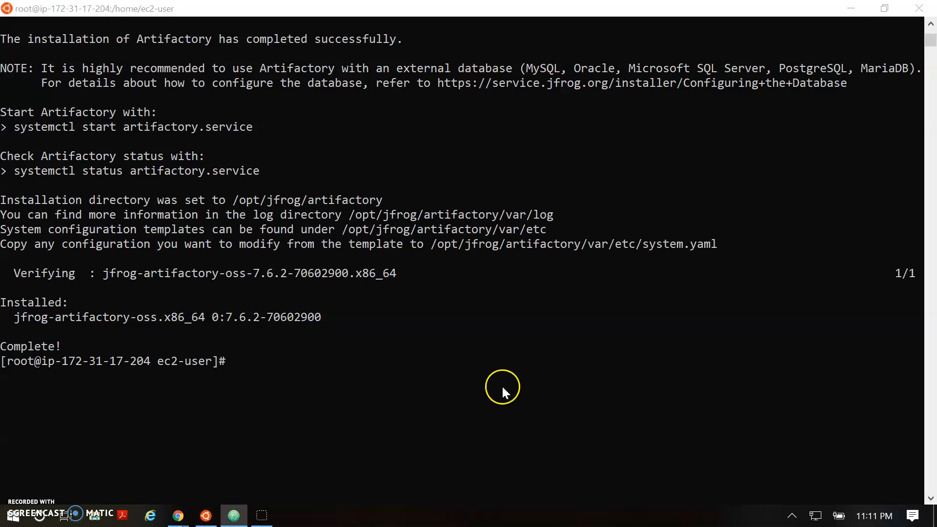
key(alt+Tab)
right_click(416, 300)
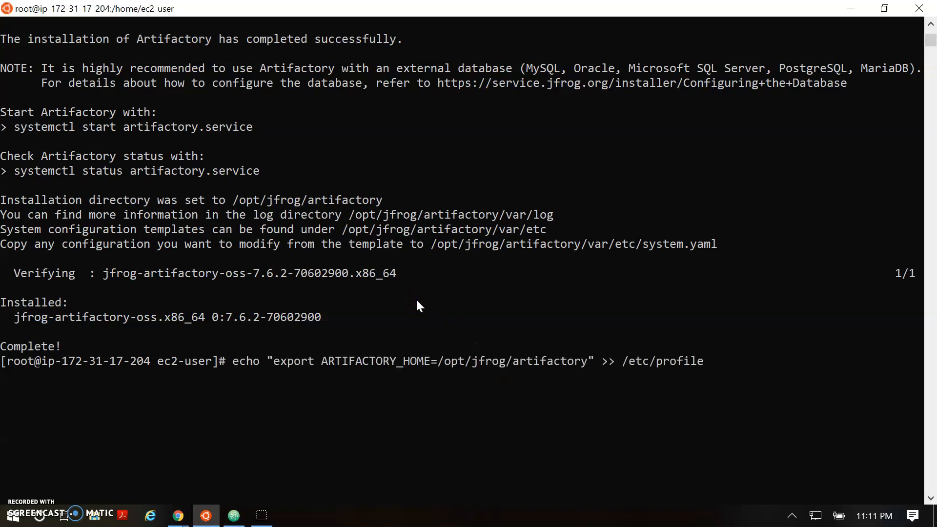
key(Return)
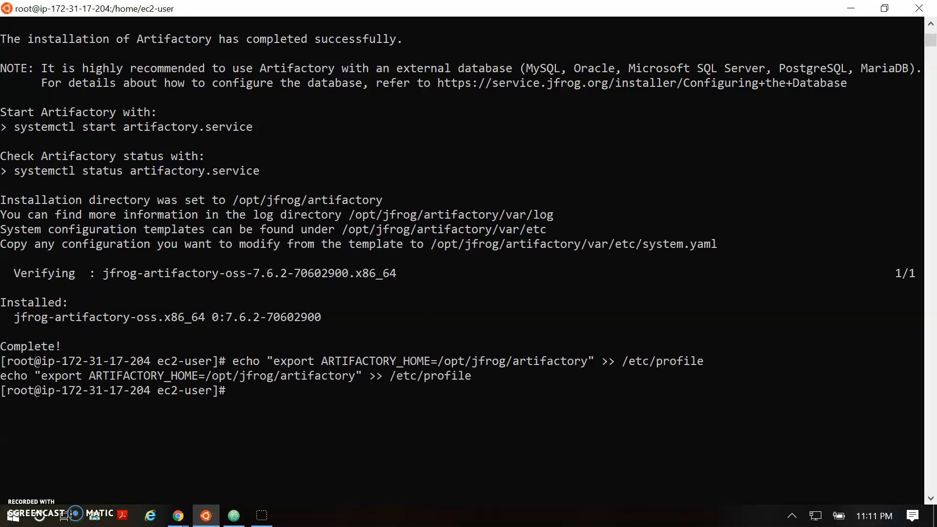
Reload the shell environment with the . /etc/profile command from the Atom notes
key(alt+Tab)
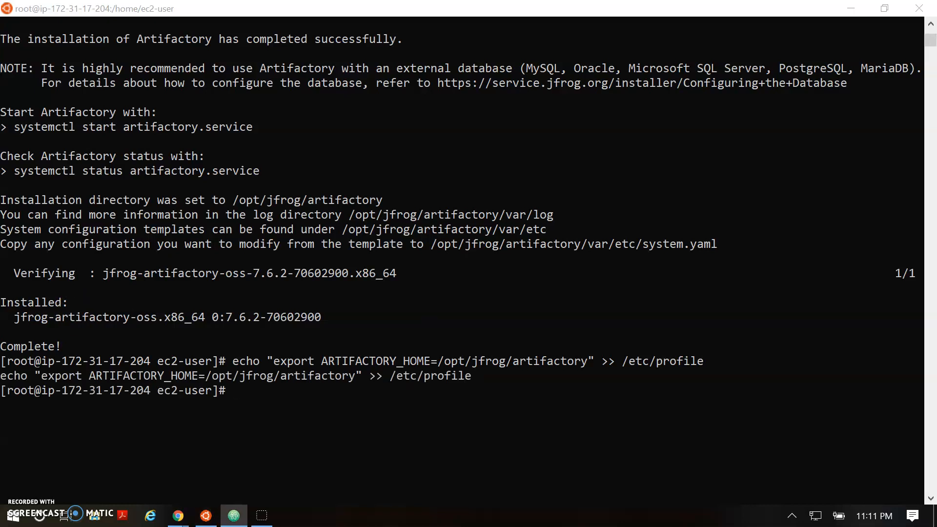
click(449, 263)
text(. /etc/profile)
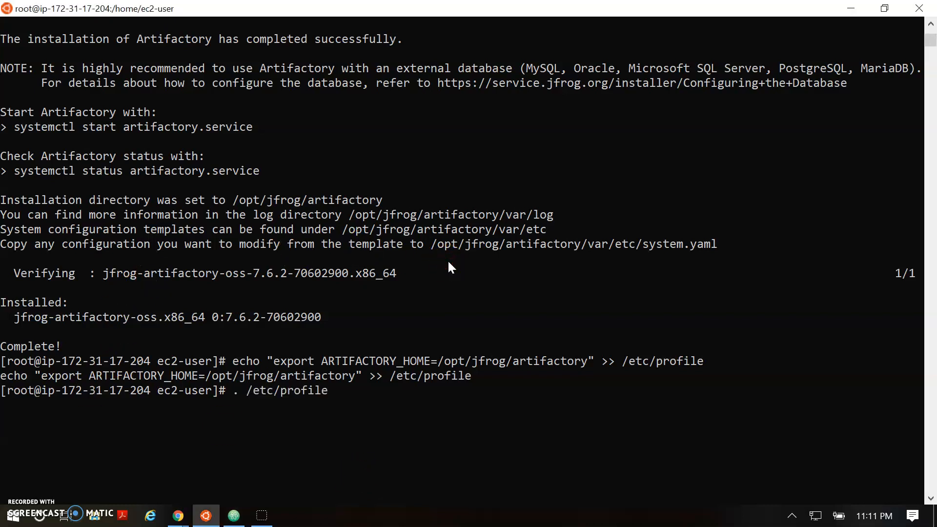
key(Return)
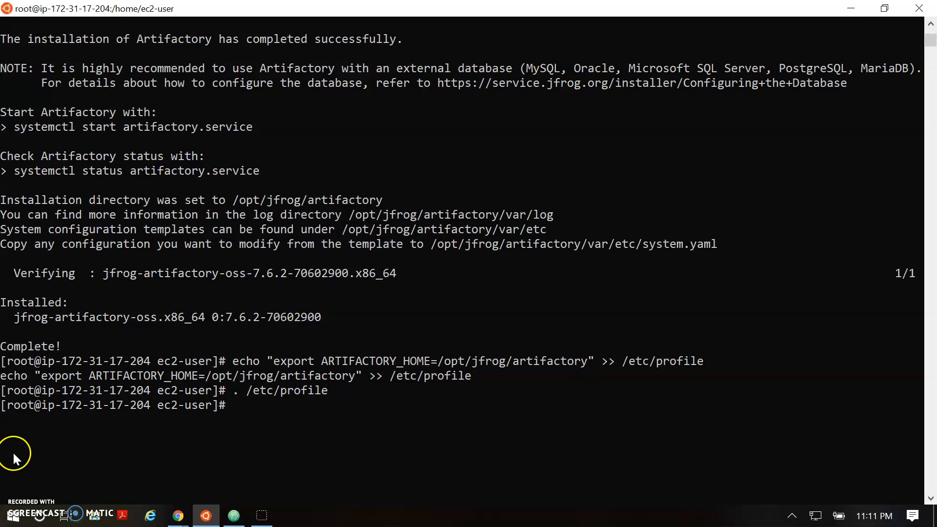
Check the Artifactory environment variable with env | grep ARTIFACTORY
click(399, 375)
text(env | gr)
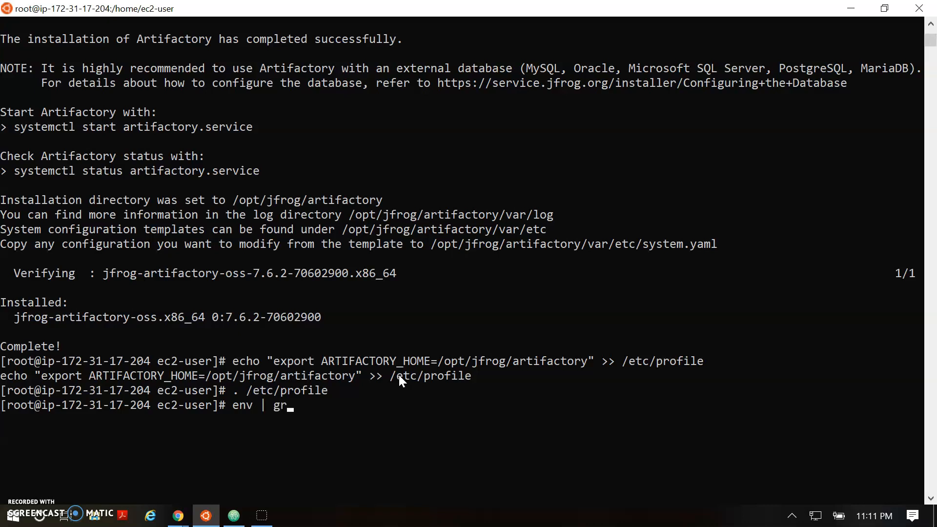
text(ep ARTIFACTORY)
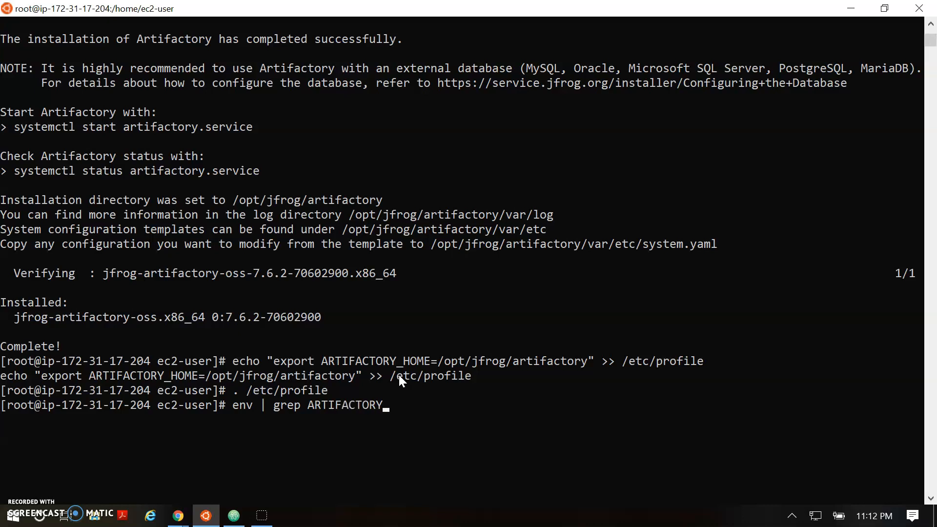
key(Return)
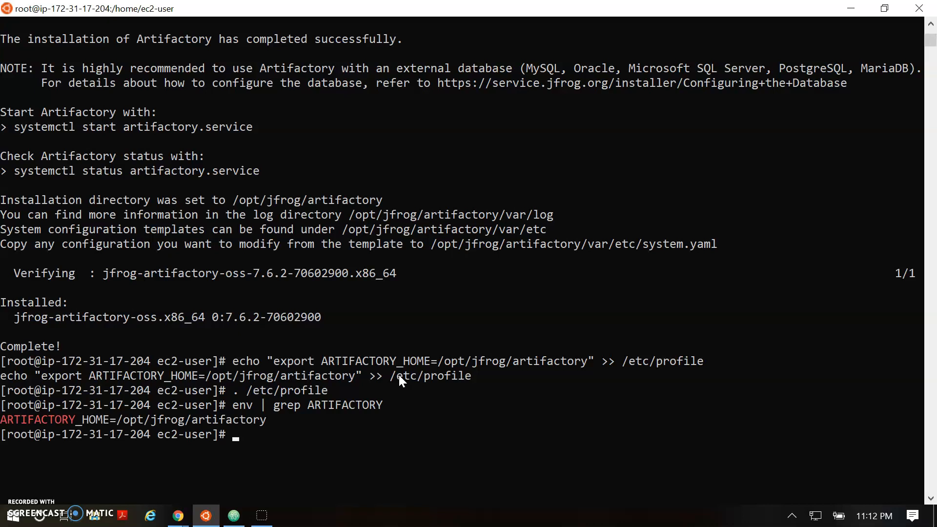
key(Return)
key(Return)
key(Return)
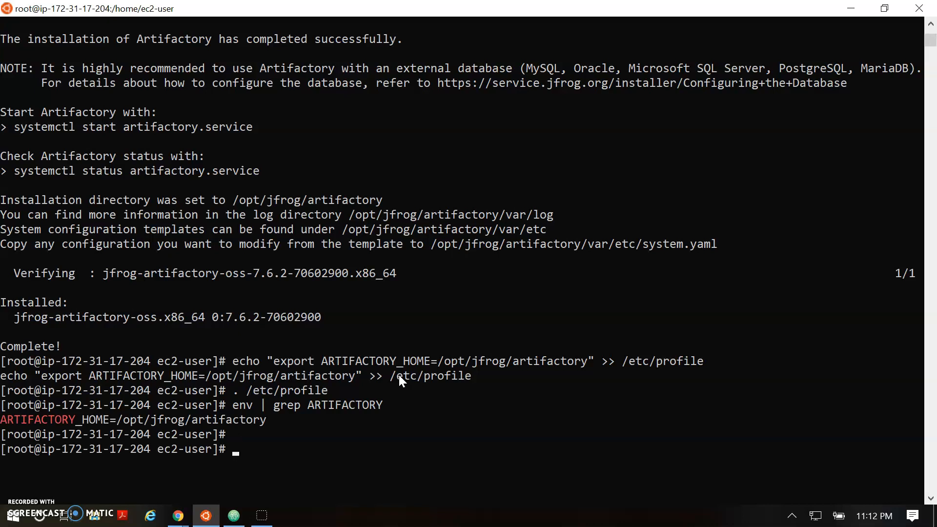
key(Return)
scroll(364, 400, down, 5)
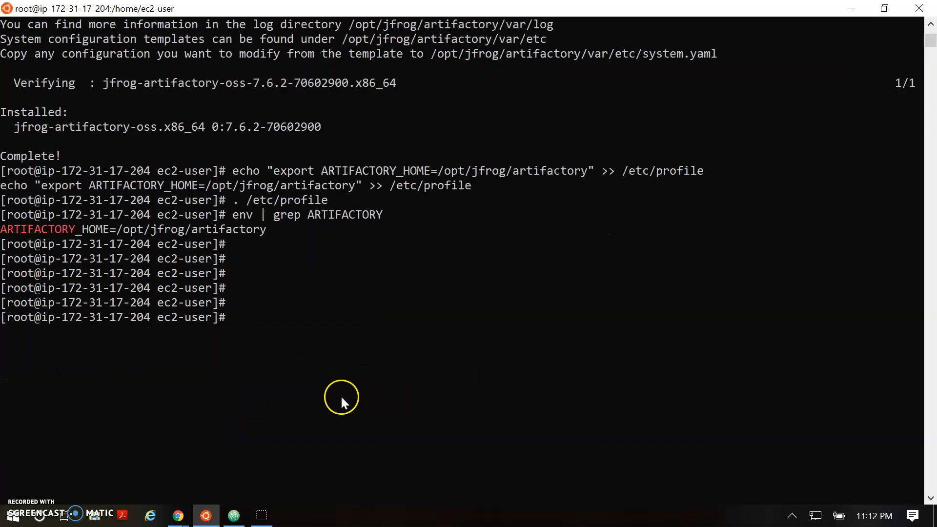
key(Return)
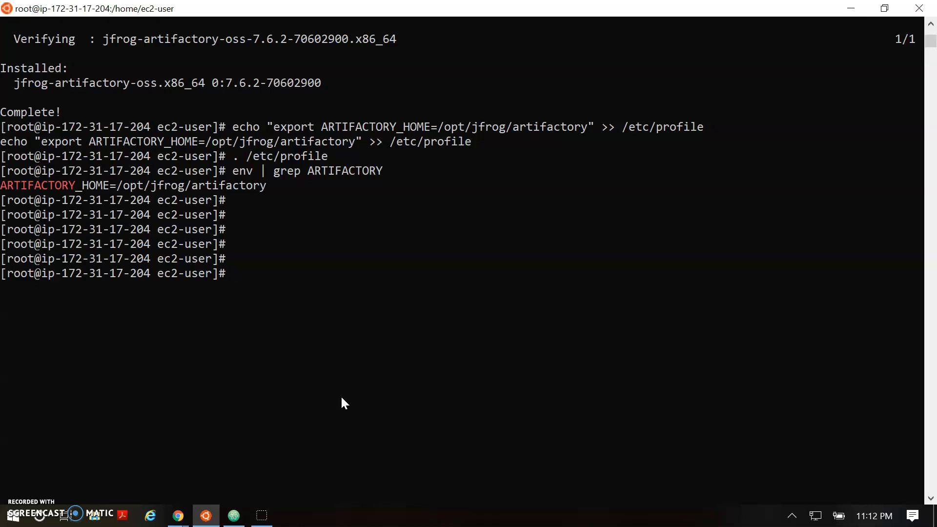
Start the Artifactory service with service artifactory start, using the command from the Atom notes
click(345, 390)
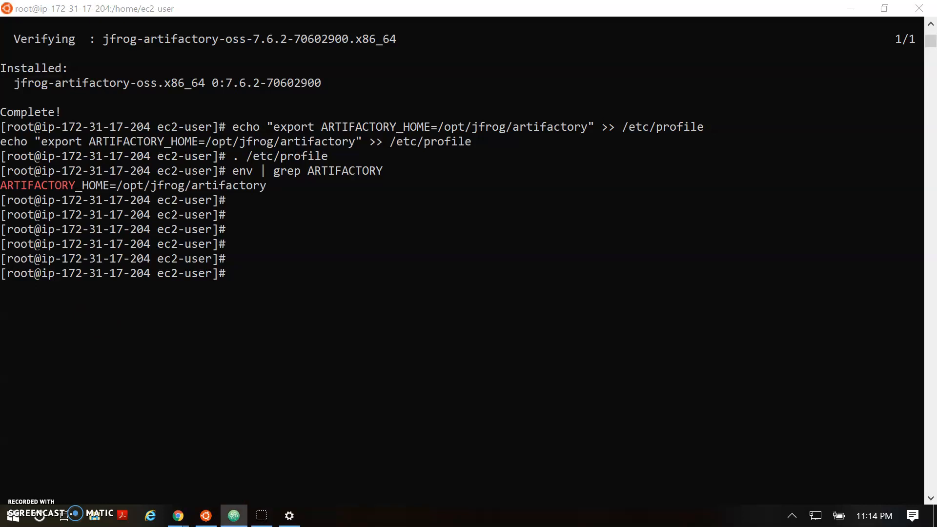
click(297, 197)
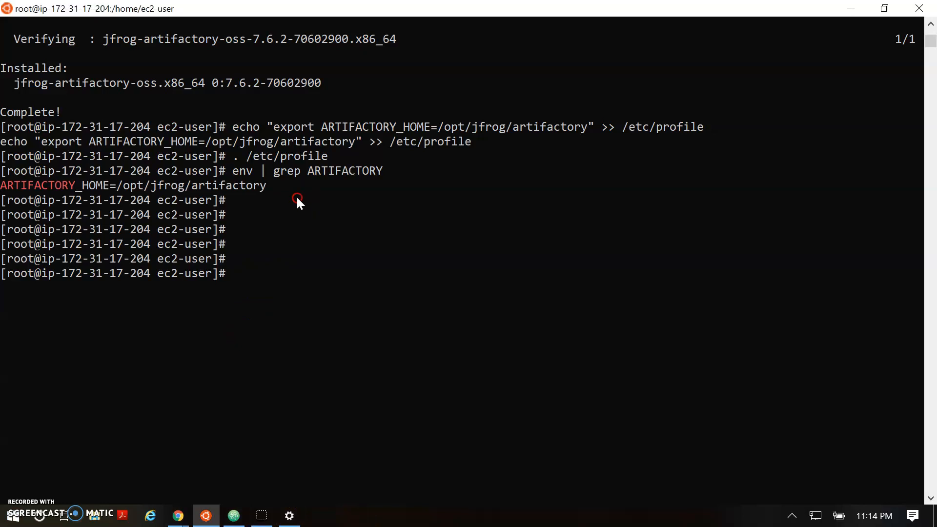
right_click(316, 199)
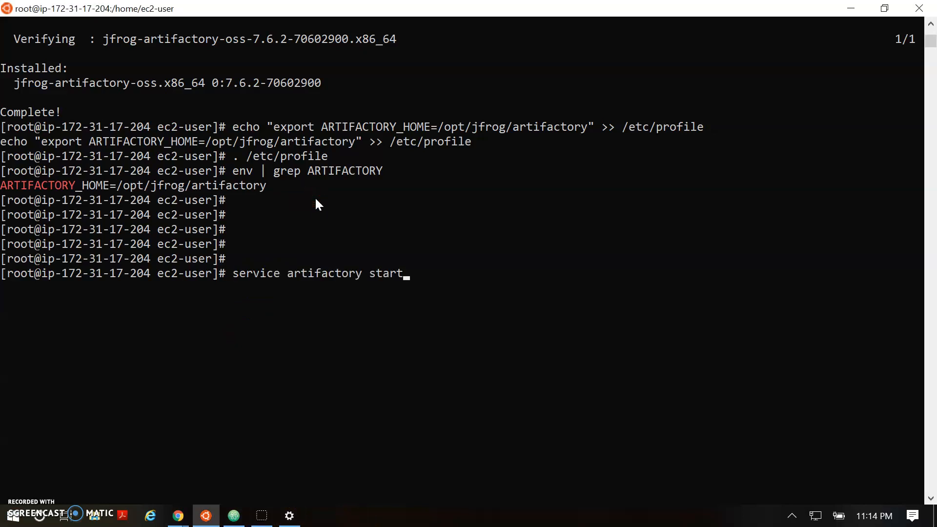
key(Return)
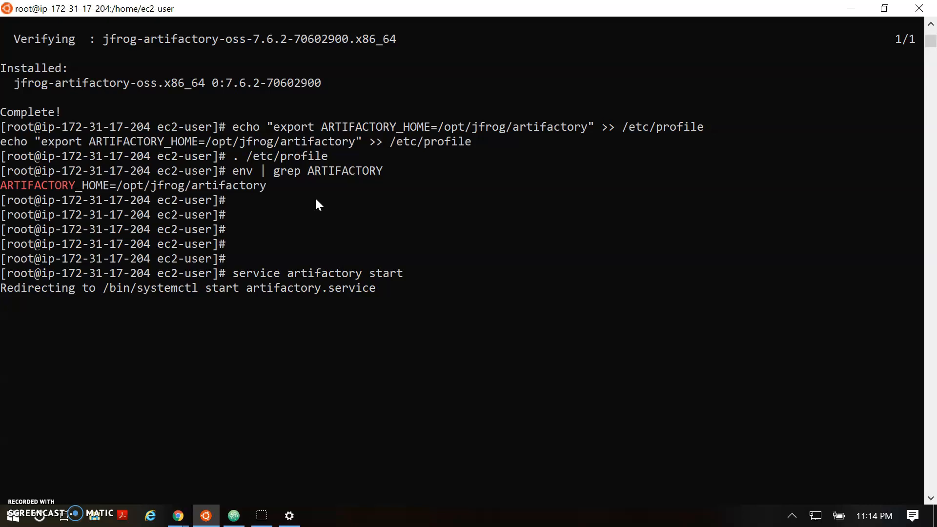
Run service artifactory status and examine the service's active state in the output
click(261, 304)
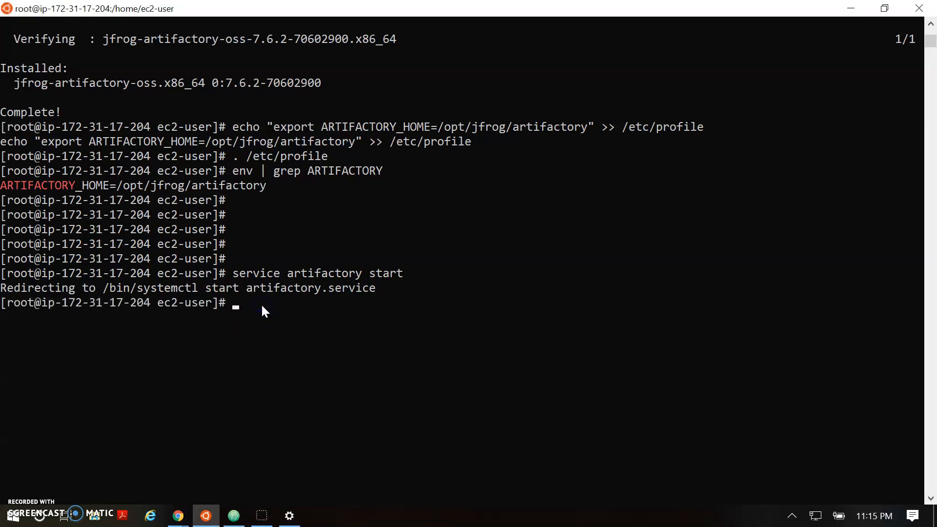
key(Up)
key(BackSpace)
key(BackSpace)
key(BackSpace)
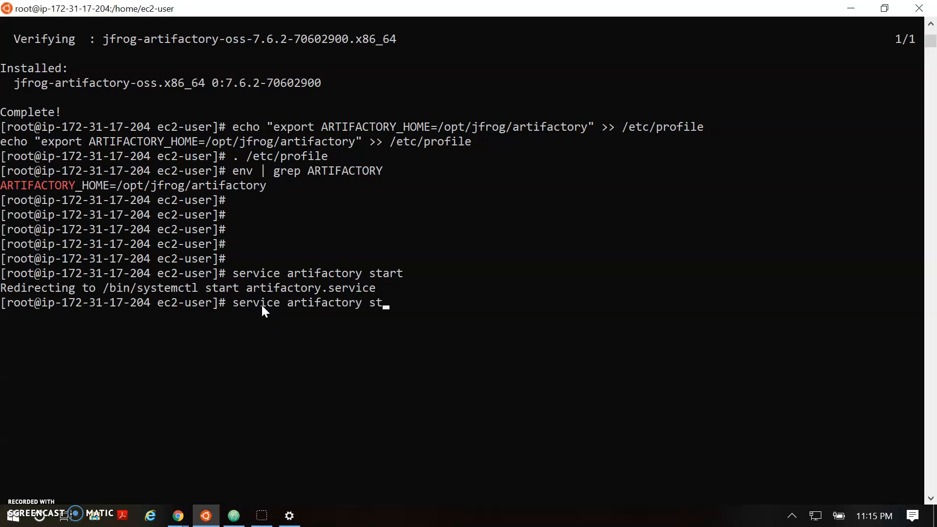
text(atus)
key(Return)
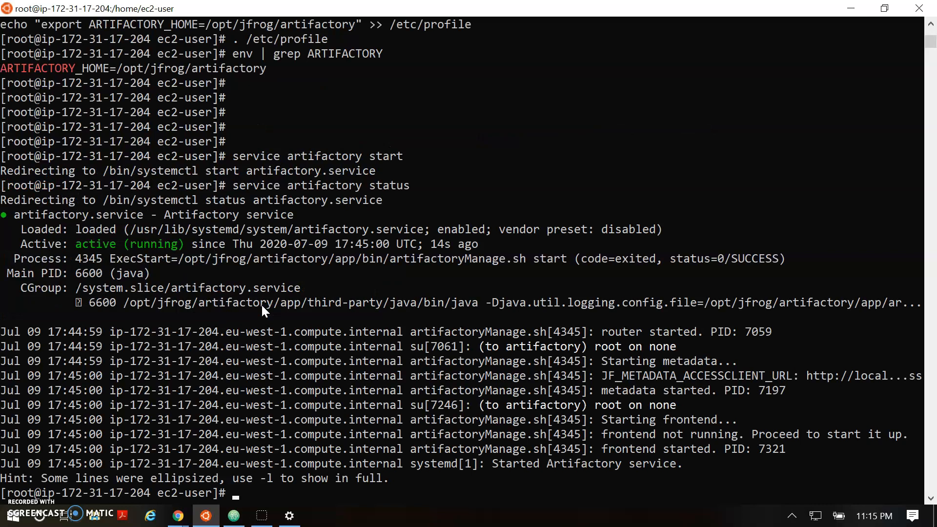
drag(69, 243, 172, 256)
click(172, 255)
scroll(172, 255, down, 3)
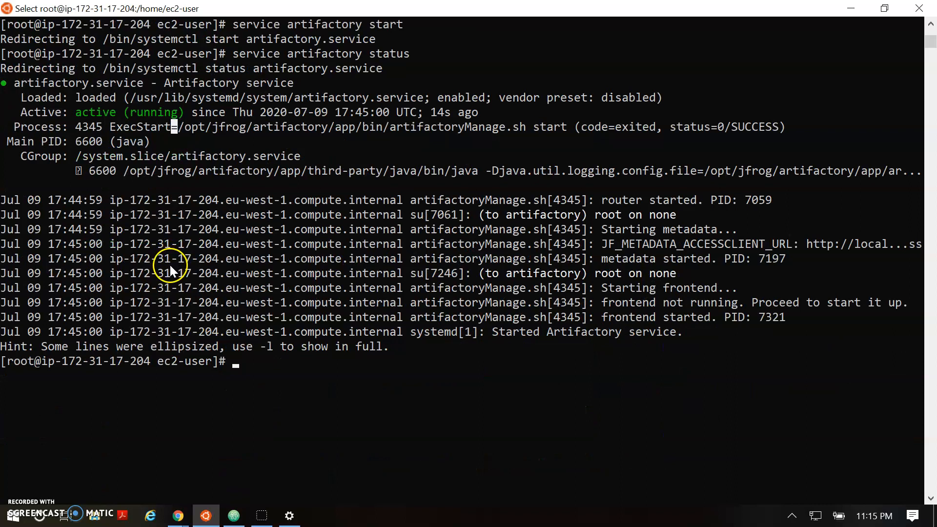
Switch to Chrome, bring up the instance's details in the EC2 console and try to copy its IPv4 public IP
key(alt+Tab)
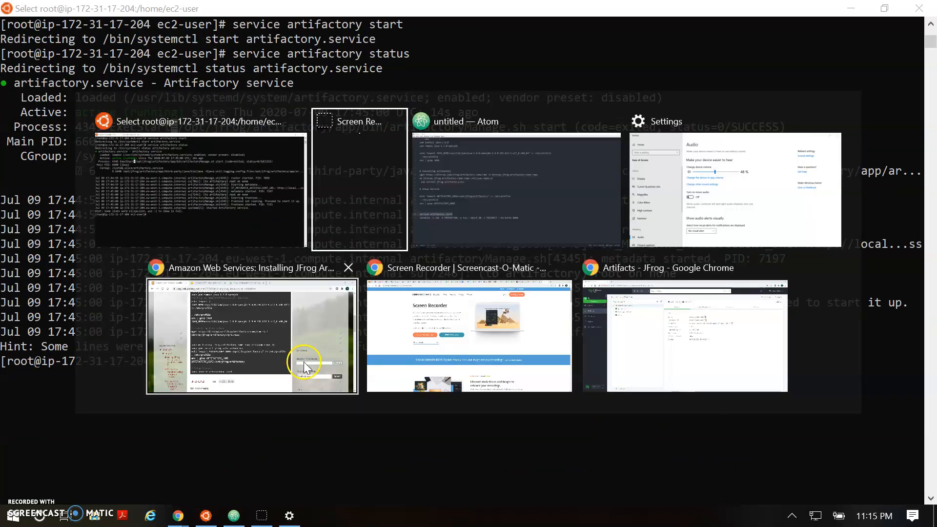
click(241, 307)
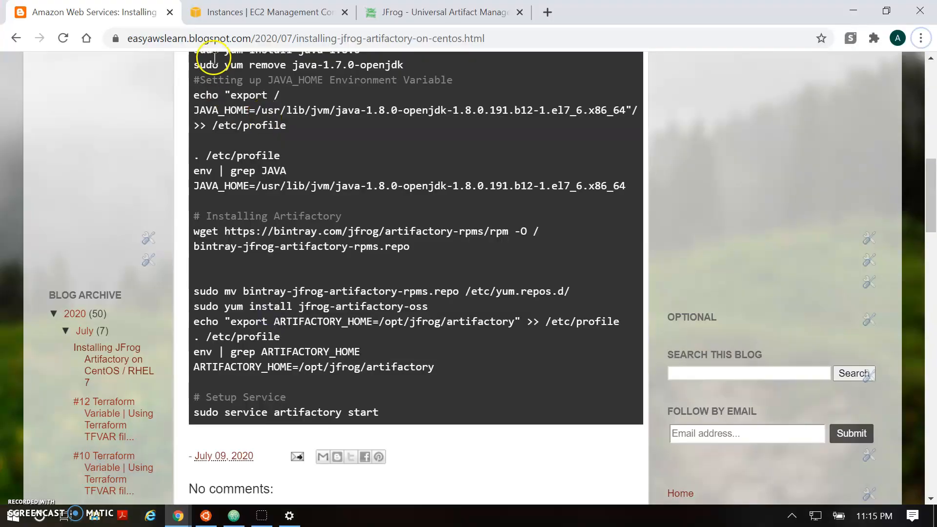
click(224, 15)
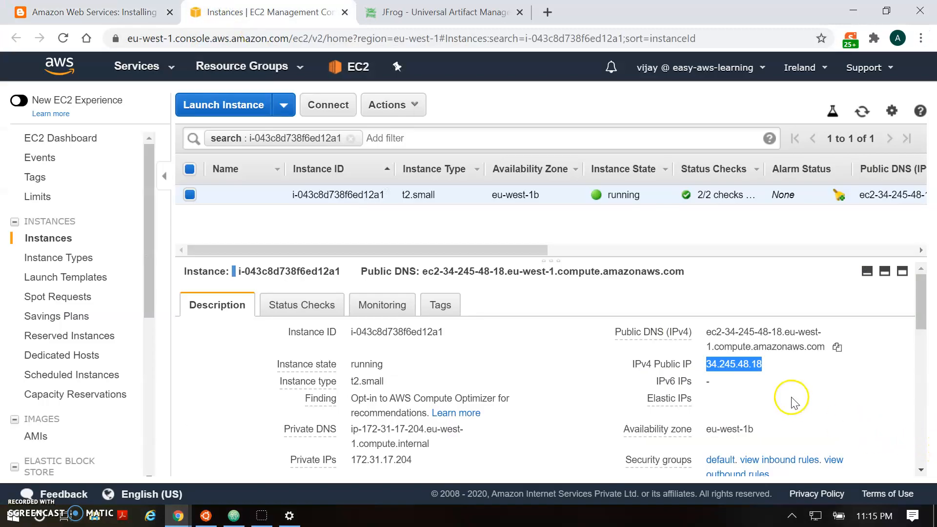
click(775, 363)
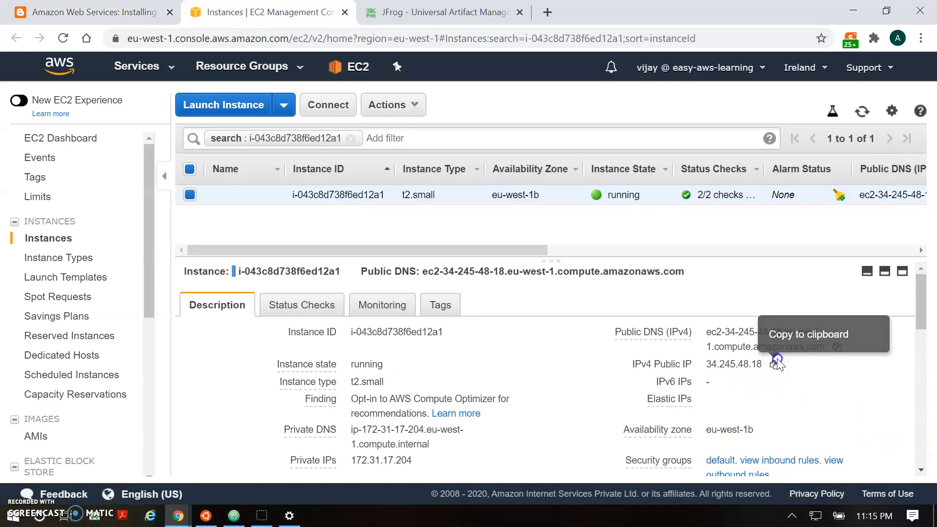
Open a new browser tab and clear the wrongly pasted service artifactory start text from its address
click(548, 12)
text(service artifactory start)
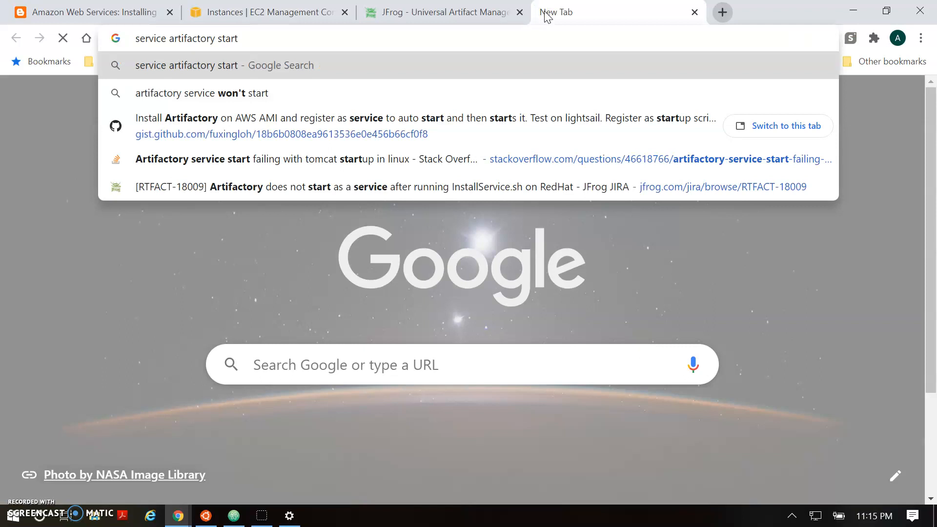
key(ctrl+a)
key(BackSpace)
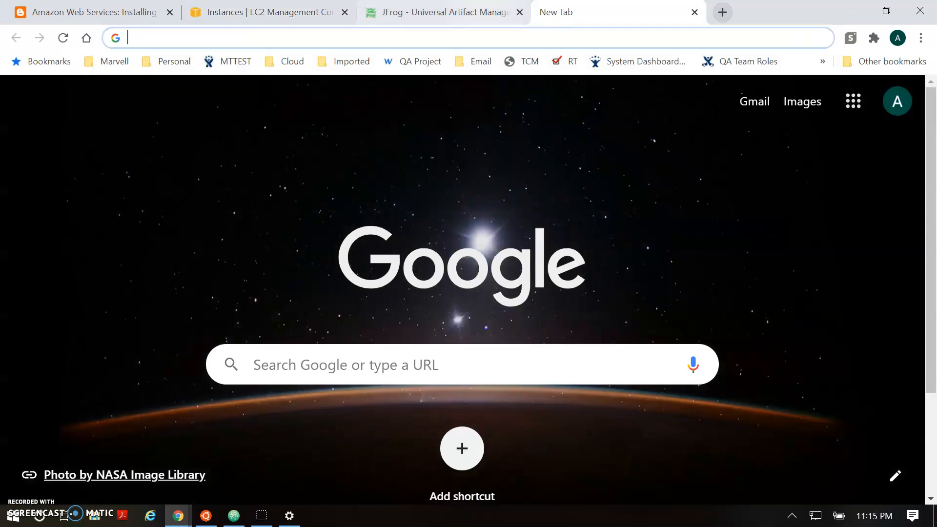
Copy the instance's IPv4 public IP from the EC2 console and load 34.245.48.18:8081 in the blank browser tab
key(ctrl+2)
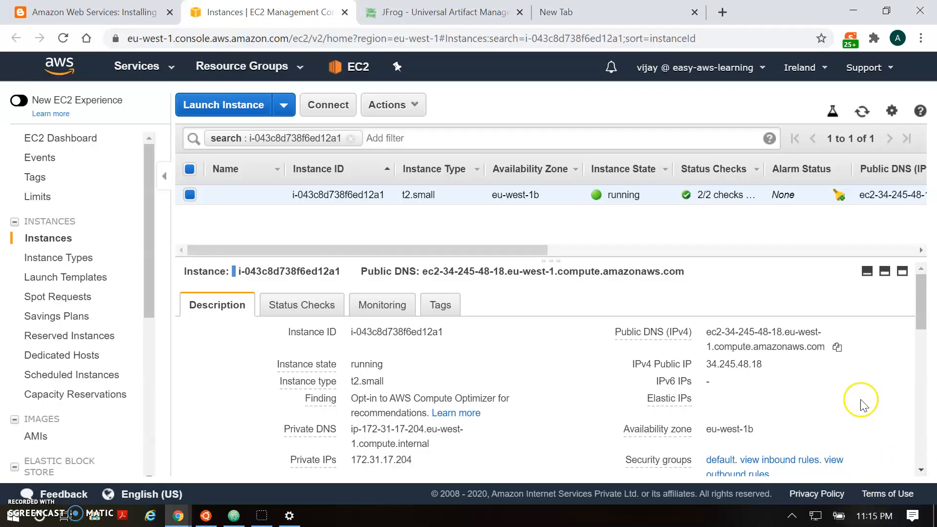
click(774, 363)
click(552, 15)
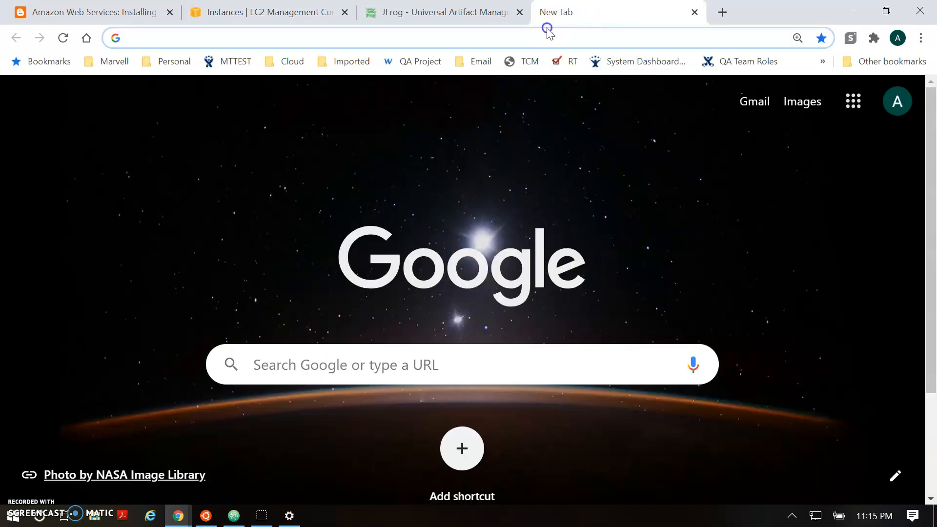
click(538, 42)
key(ctrl+v)
text(:8081)
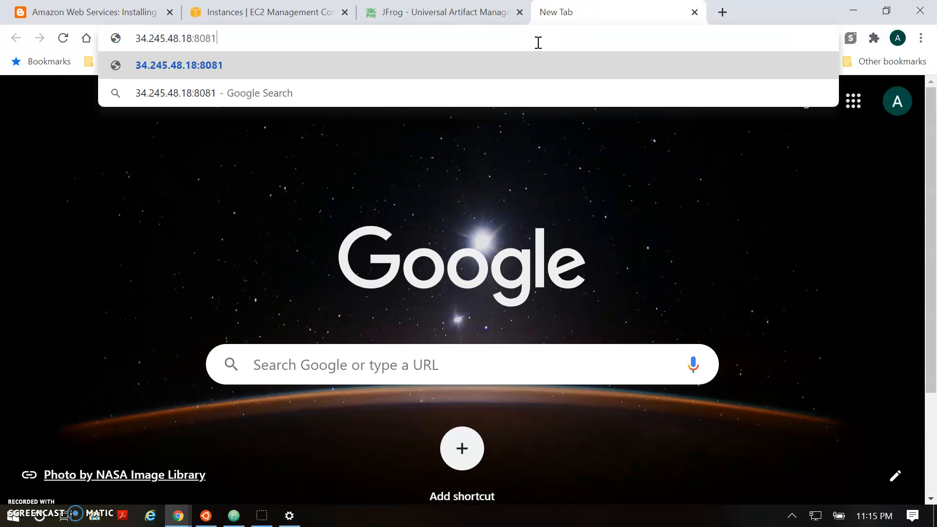
key(Return)
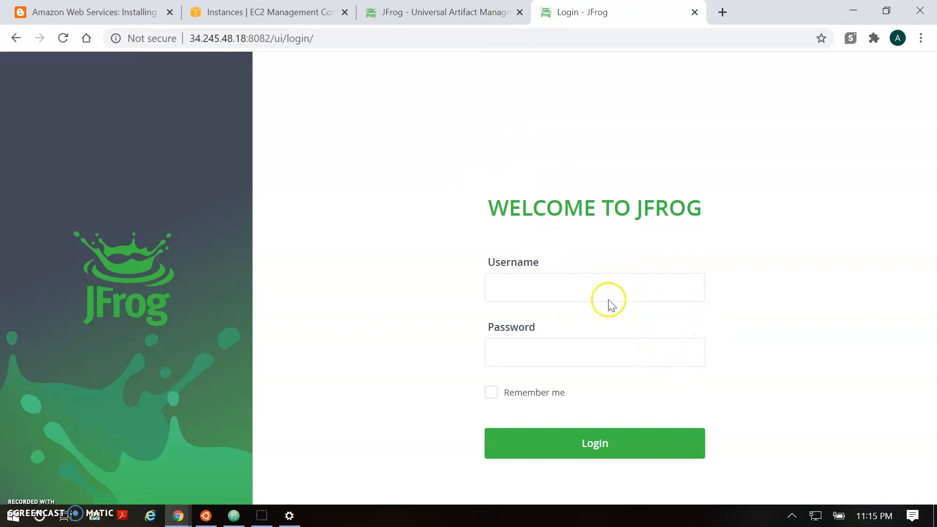
Log in to JFrog with the username admin and the account password, declining the browser's offer to save the password
click(556, 285)
text(admn)
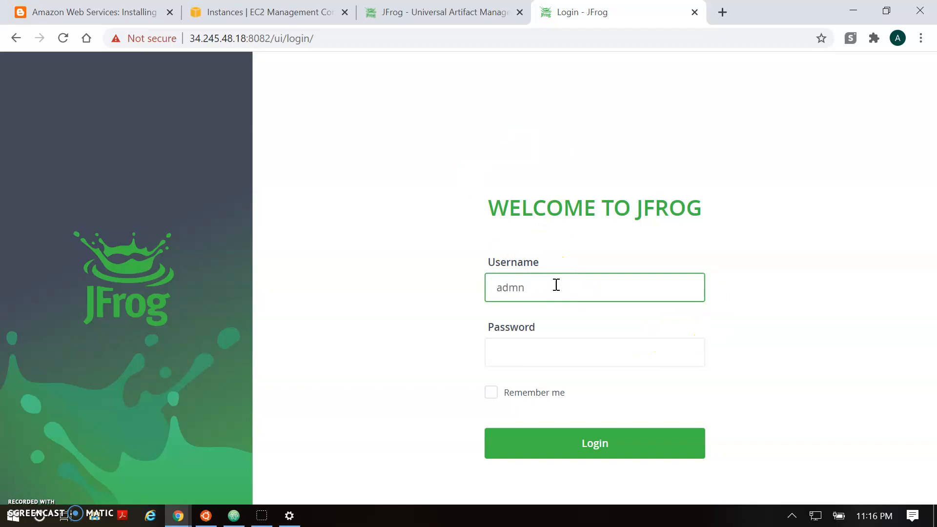
key(BackSpace)
text(in)
key(Tab)
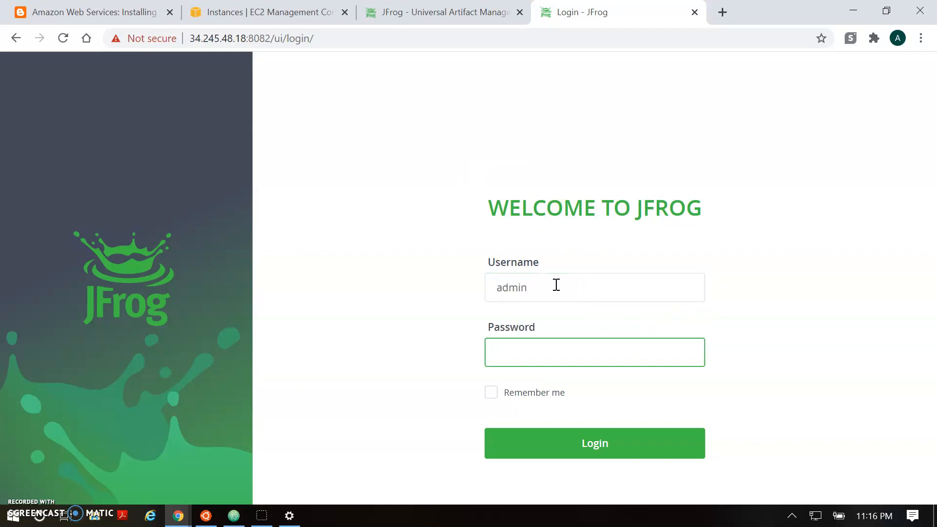
text(password)
key(Return)
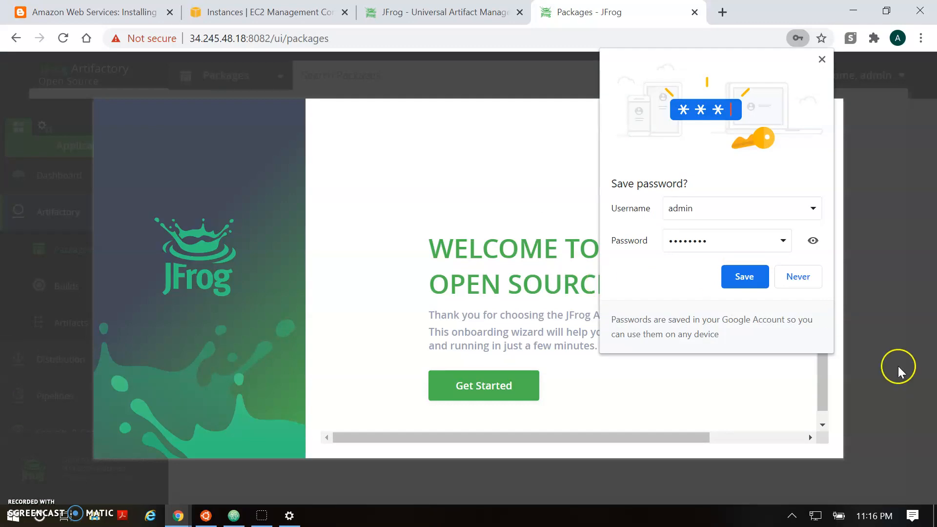
click(800, 277)
Examine the Artifactory Open Source Edition welcome message in the onboarding wizard
scroll(698, 262, down, 1)
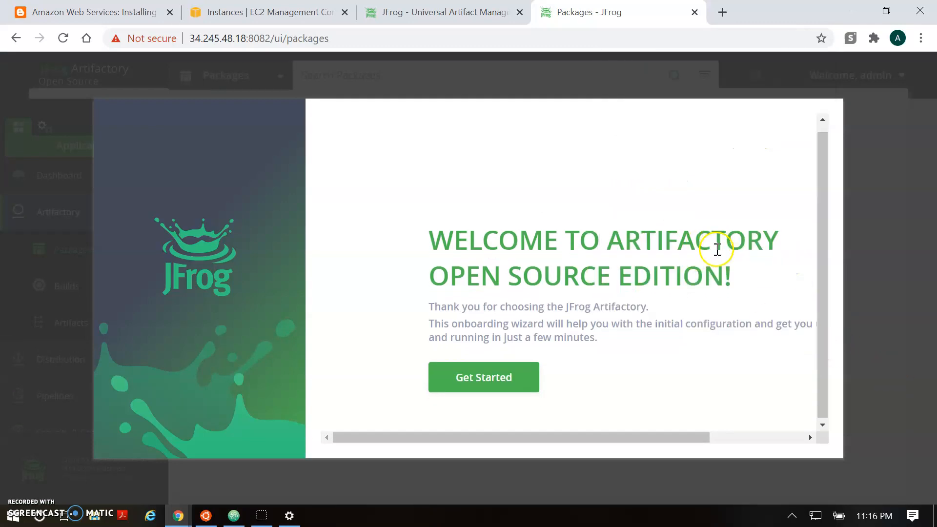
drag(468, 239, 539, 344)
click(645, 375)
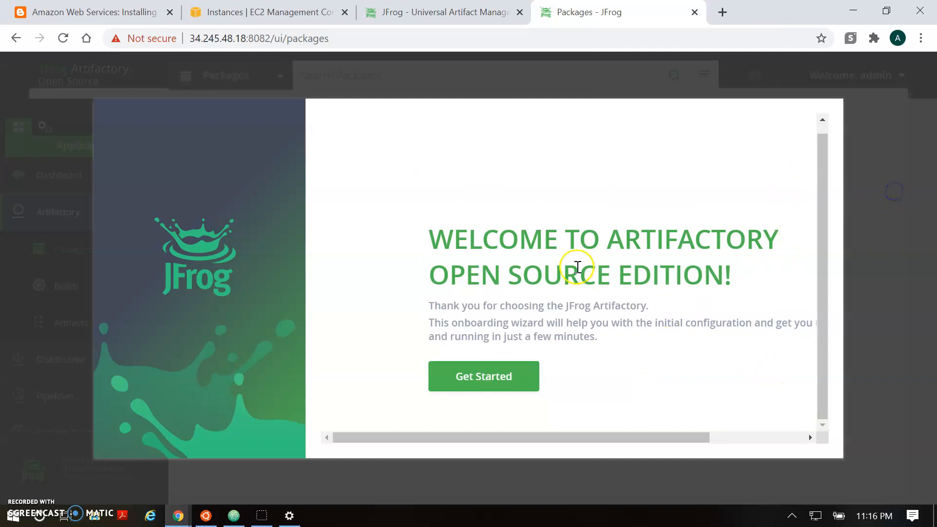
Start the onboarding wizard and reset the admin password by entering and confirming the new account password
click(496, 371)
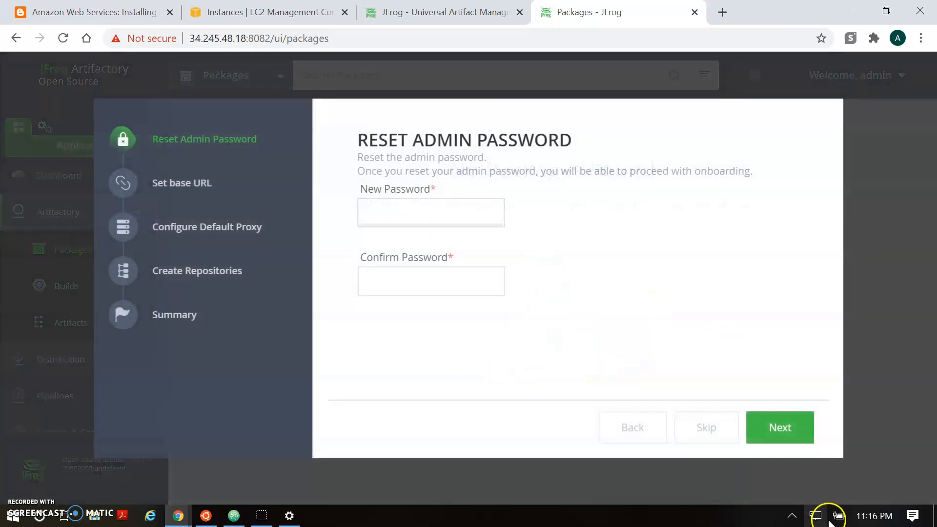
click(421, 204)
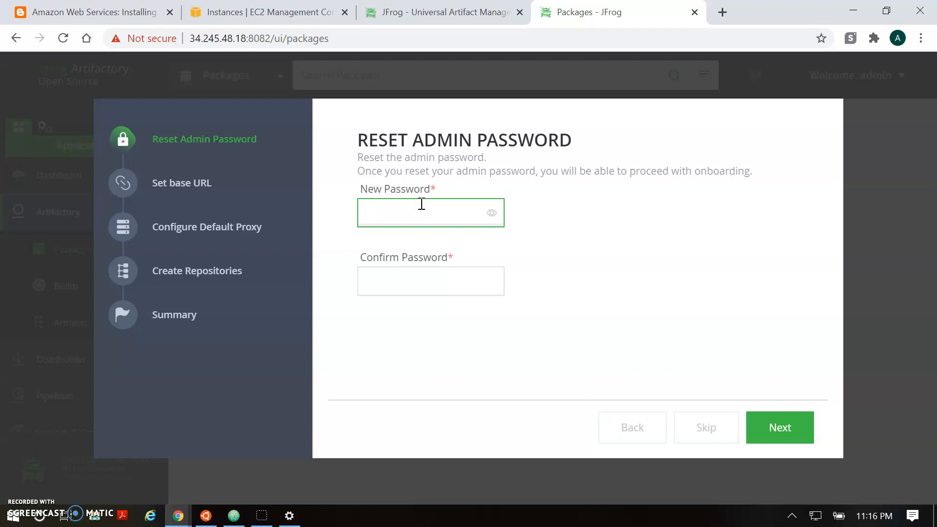
text(••••••••)
key(Tab)
text(••••••••)
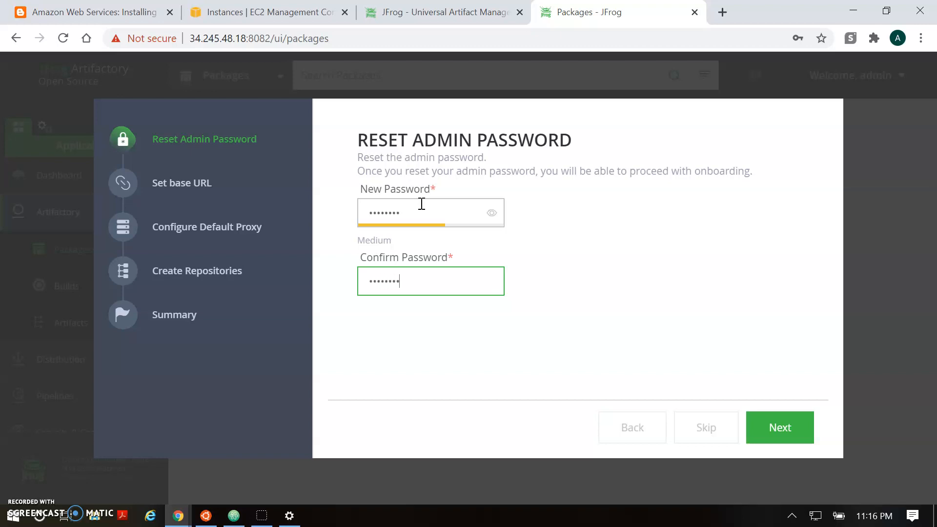
click(781, 427)
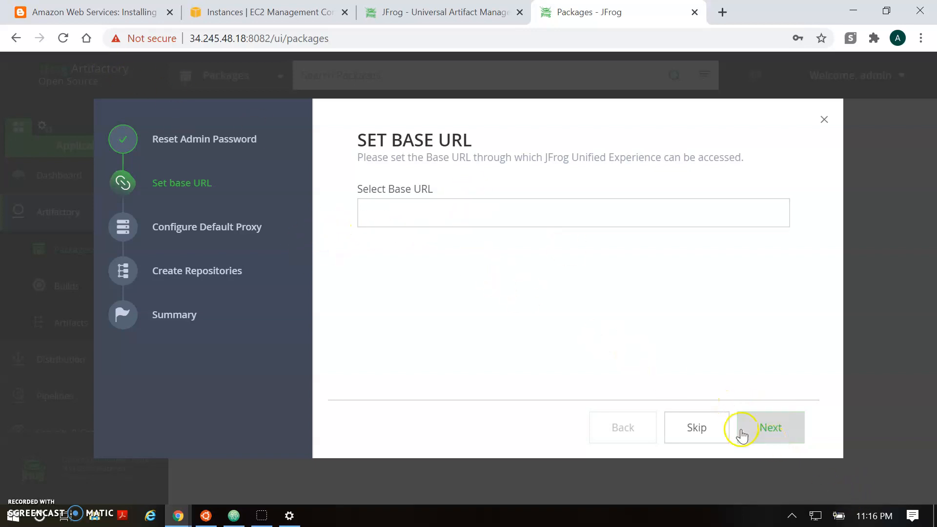
Skip the base URL and default proxy settings and create the default repository for the Generic package type
click(700, 426)
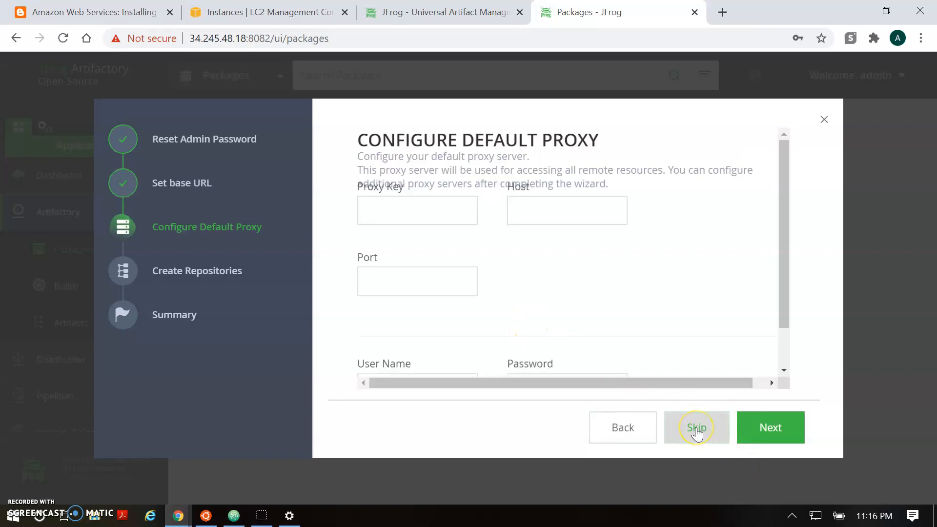
click(696, 430)
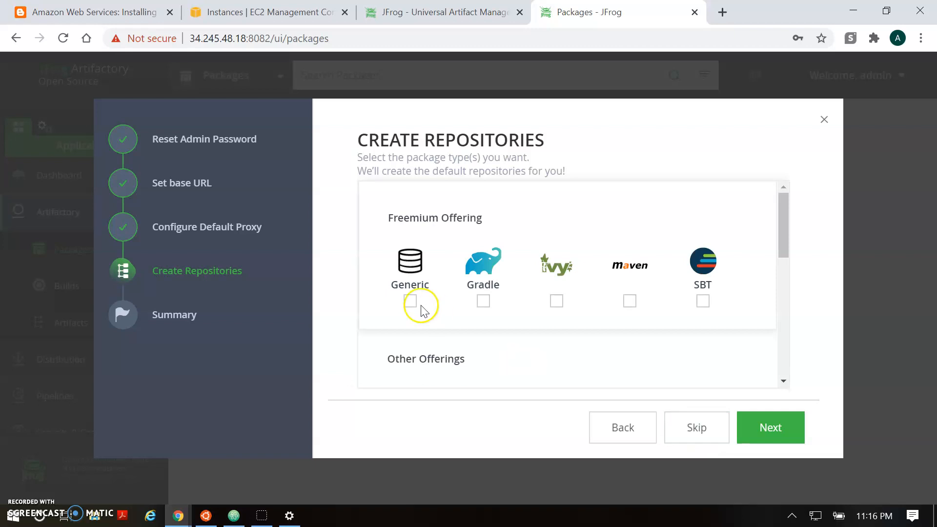
click(694, 427)
click(408, 305)
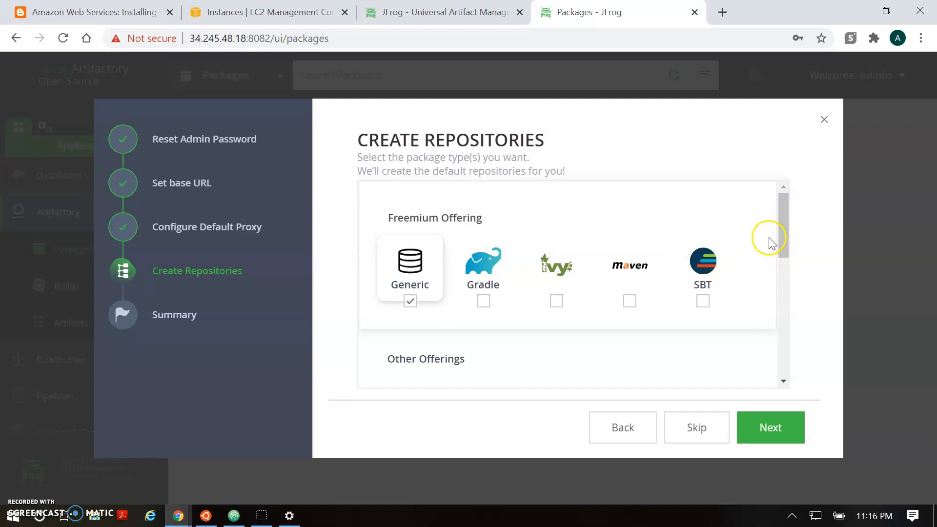
drag(783, 241, 817, 305)
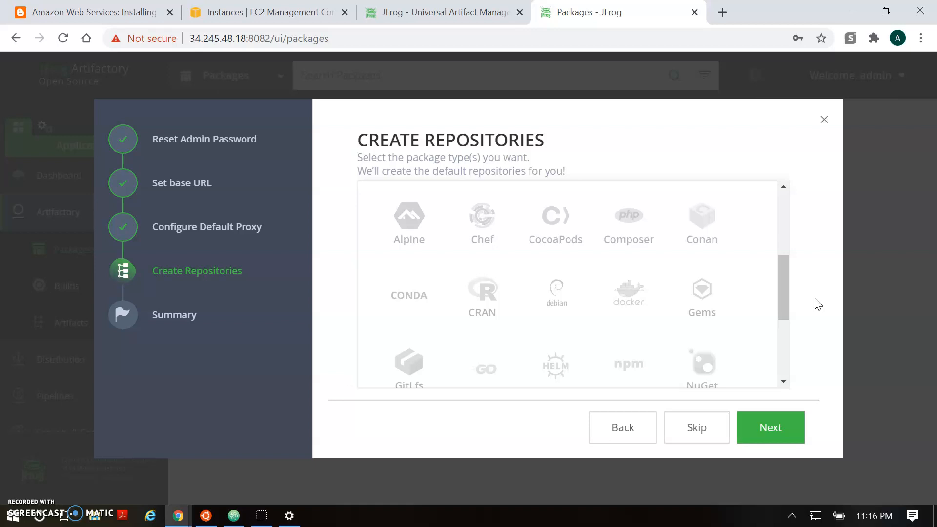
drag(807, 311, 786, 192)
click(771, 428)
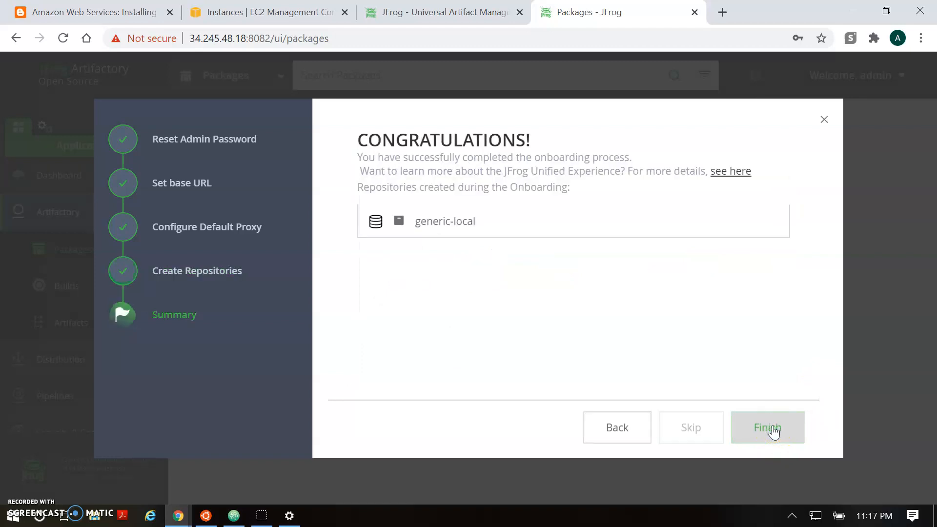
Check the generic-local repository in the onboarding summary and finish the wizard
drag(418, 221, 487, 241)
click(488, 241)
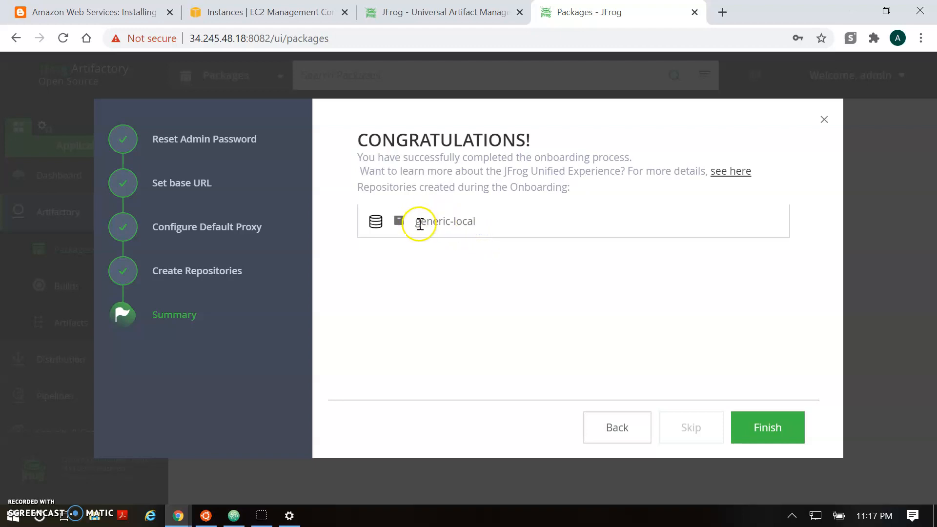
drag(417, 223, 504, 247)
click(766, 441)
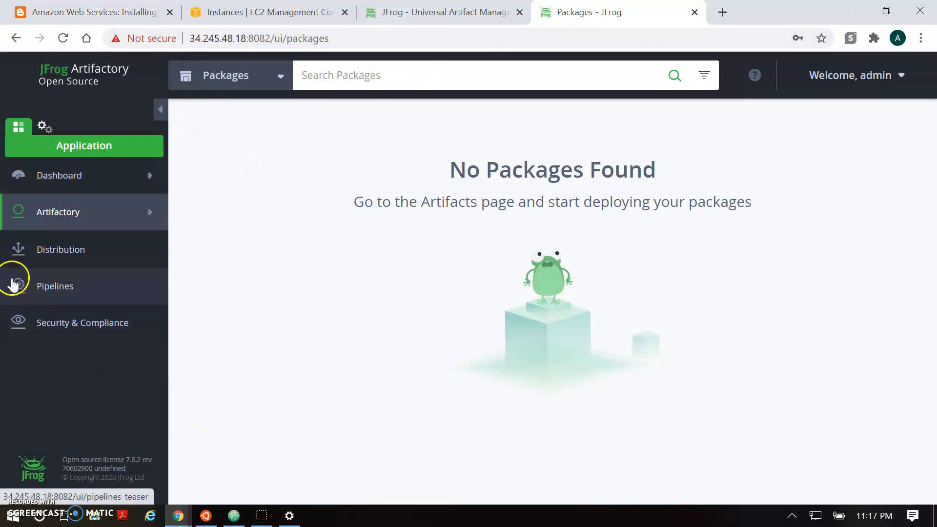
Look through the Dashboard and Artifactory sections of the application area and examine the Builds page
click(111, 187)
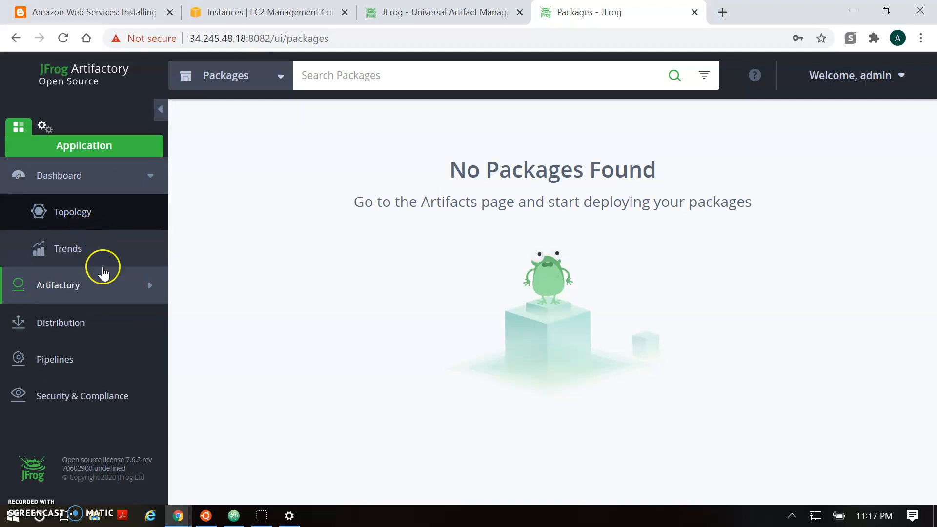
click(120, 289)
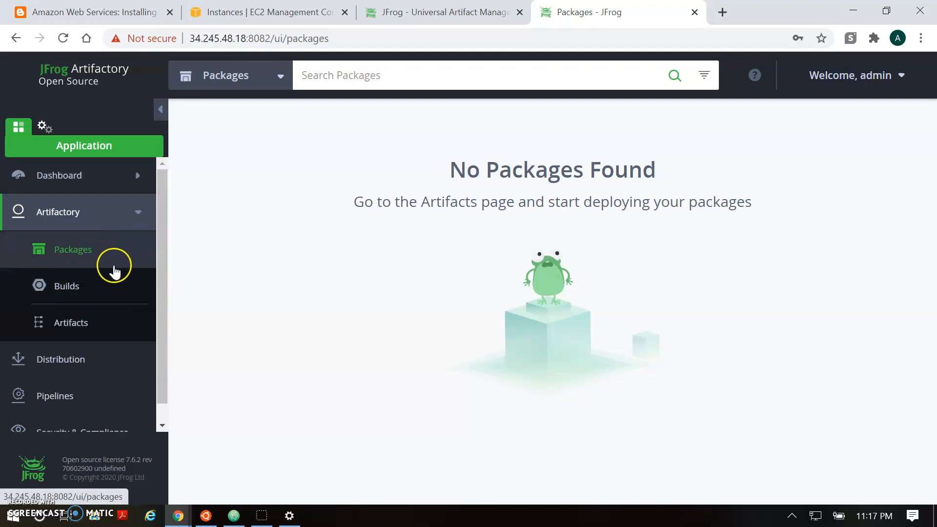
click(108, 297)
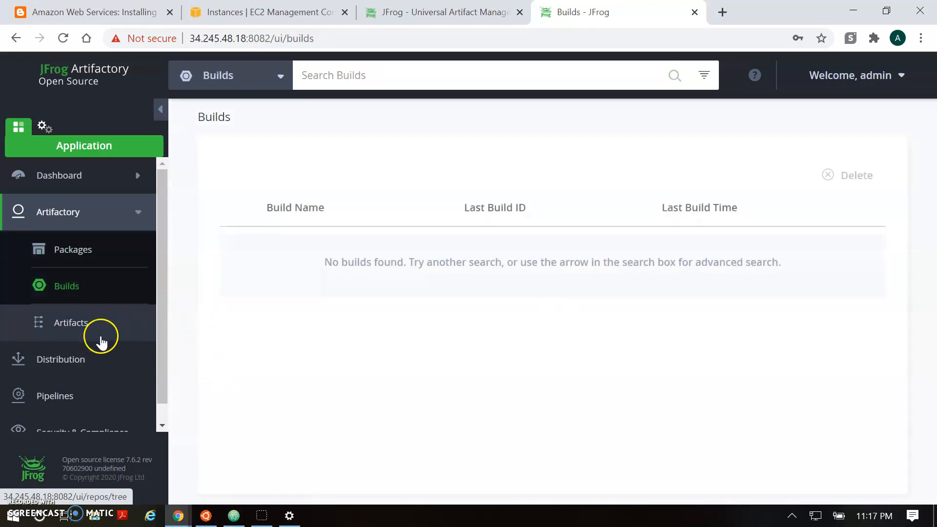
drag(341, 291, 739, 310)
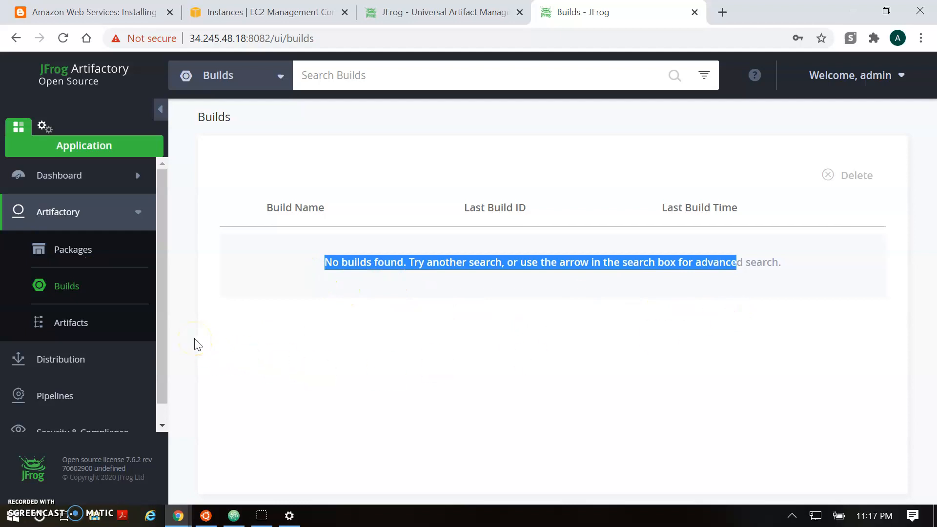
Open the Artifact Repository Browser and view the general information of the generic-local repository
click(59, 322)
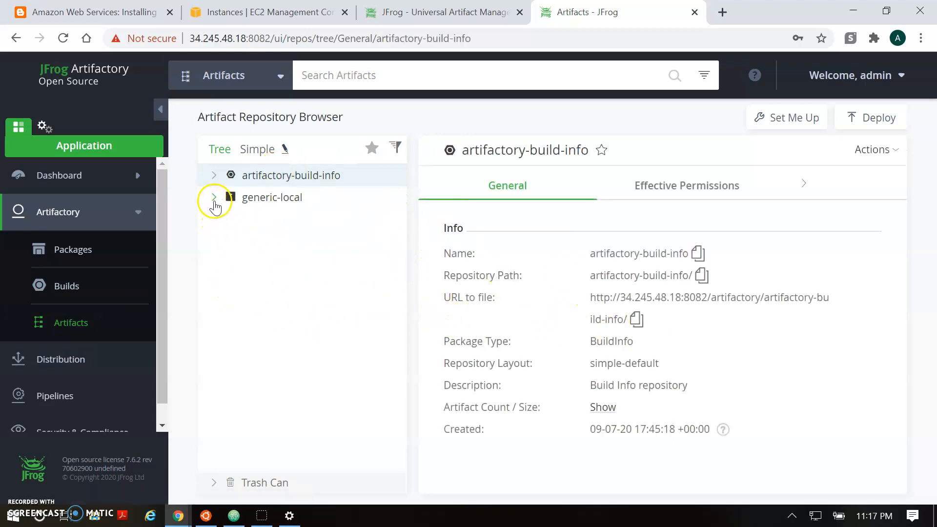
click(214, 199)
click(221, 179)
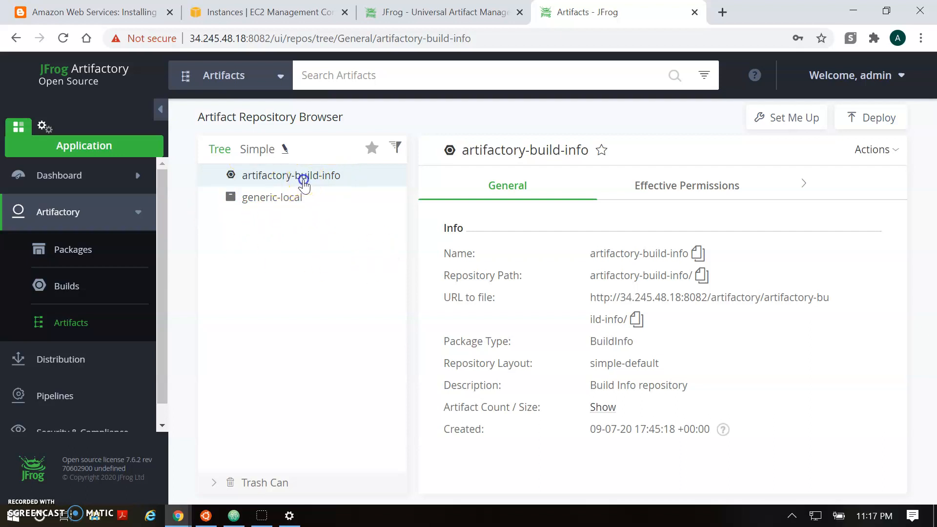
click(279, 198)
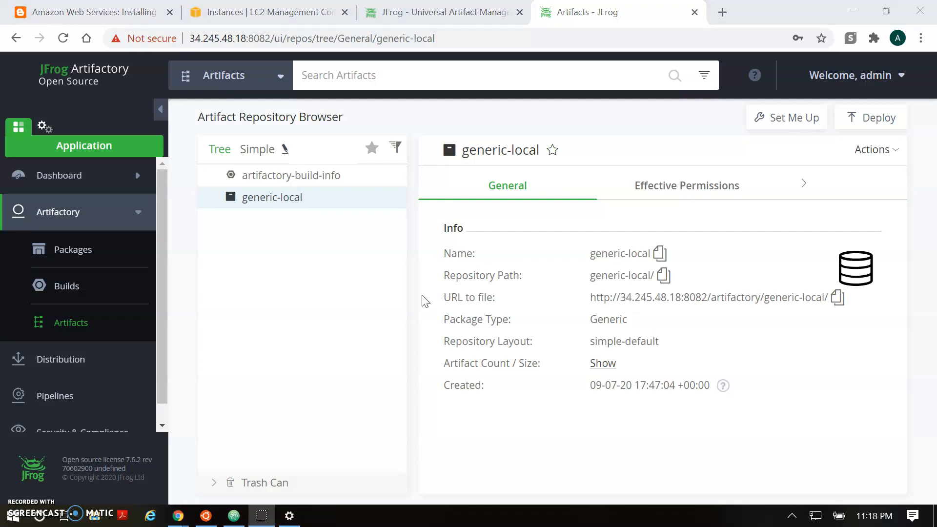
Examine the users' effective permissions on generic-local and the options available for the admin account
click(889, 151)
click(646, 189)
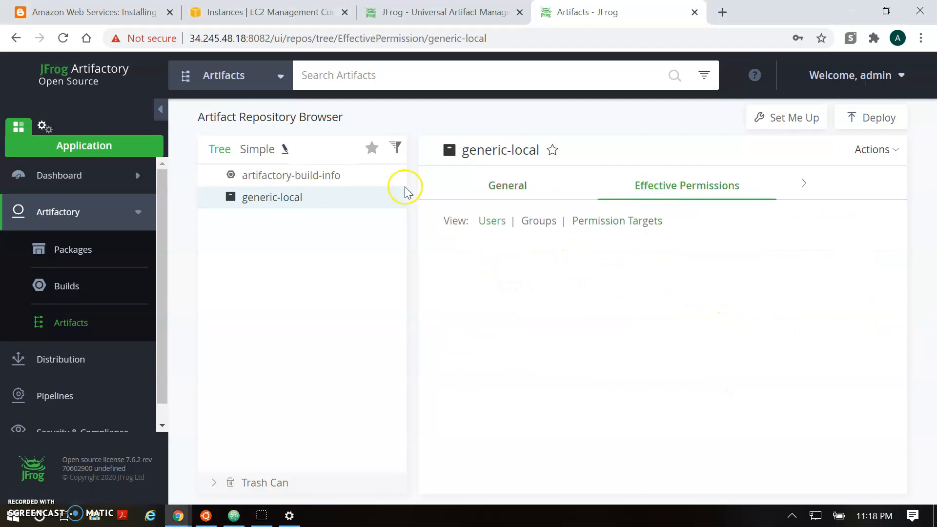
click(482, 327)
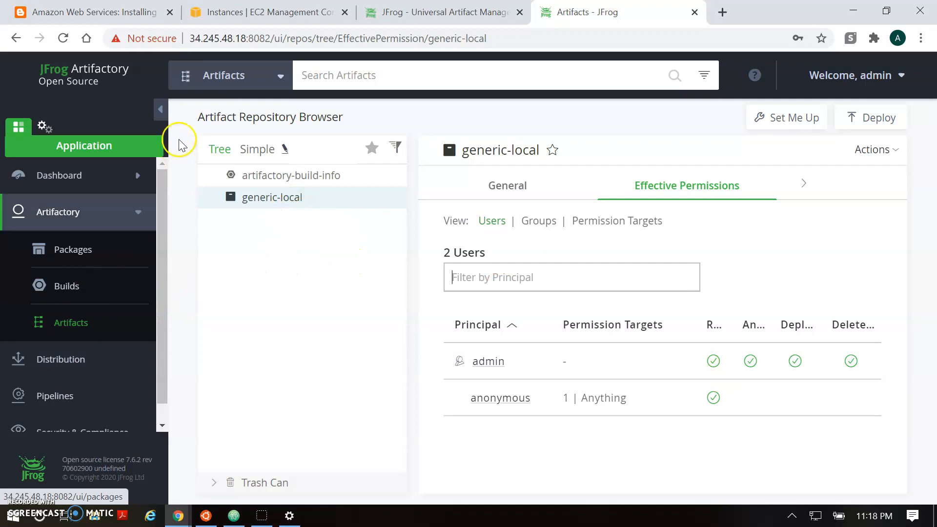
click(898, 76)
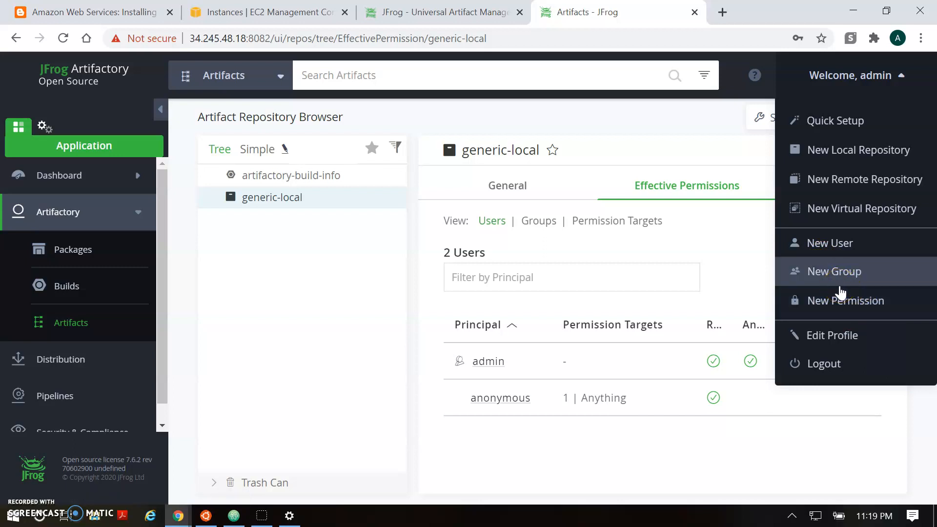
click(832, 302)
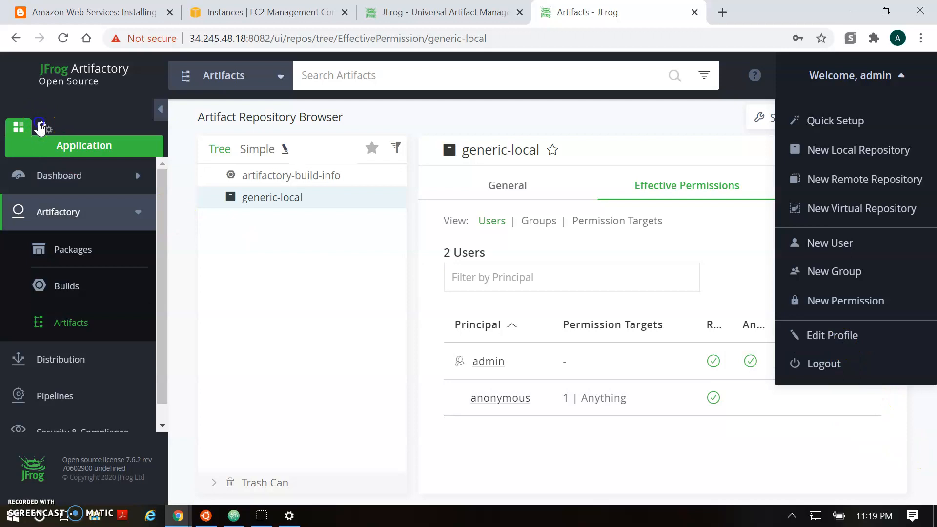
Switch to the administration area and view the repository layouts and the list of local repositories
click(44, 127)
click(94, 183)
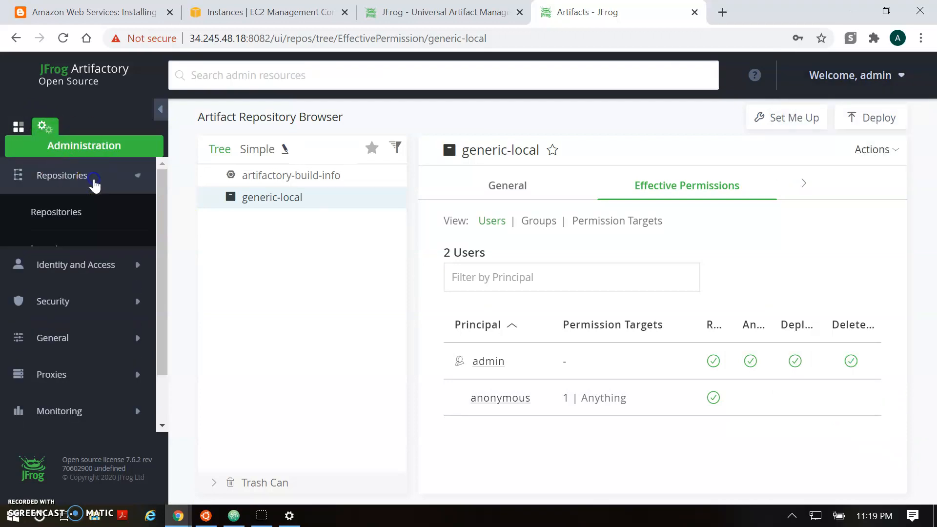
click(108, 255)
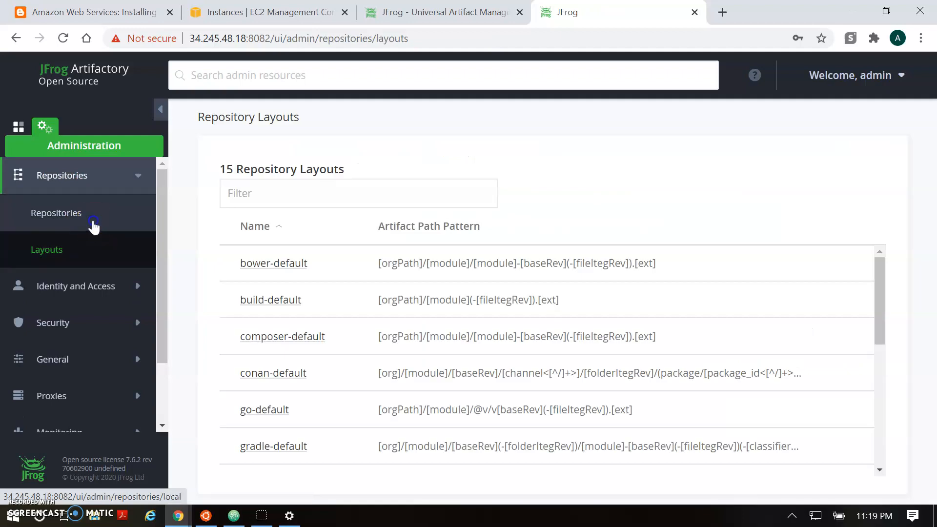
click(93, 224)
View the users, groups and permissions pages under Identity and Access
click(128, 293)
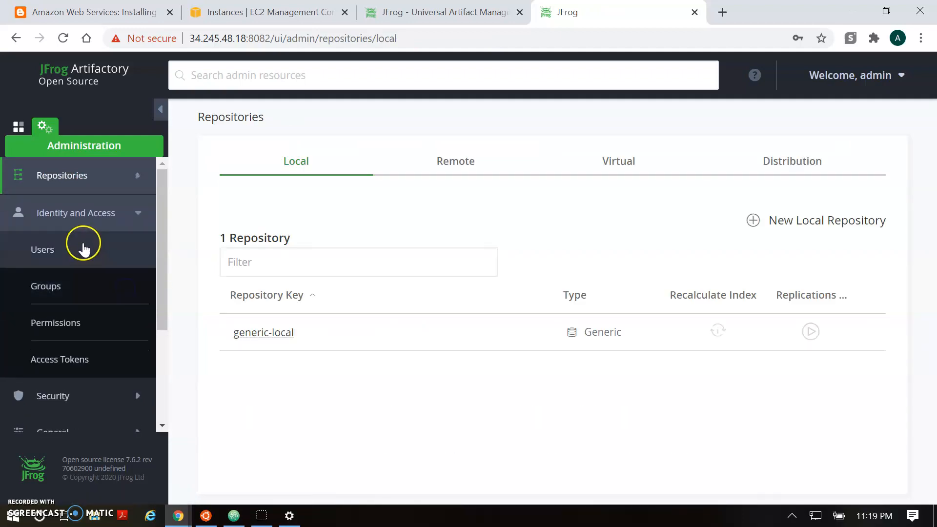
click(84, 249)
click(93, 288)
click(96, 324)
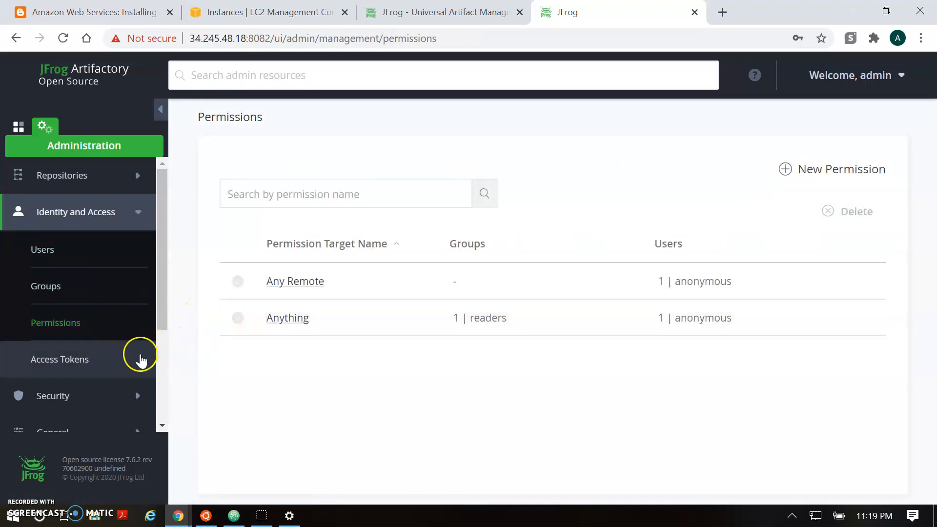
View the general security settings and the mail server settings of the administration area
scroll(140, 360, down, 2)
click(74, 331)
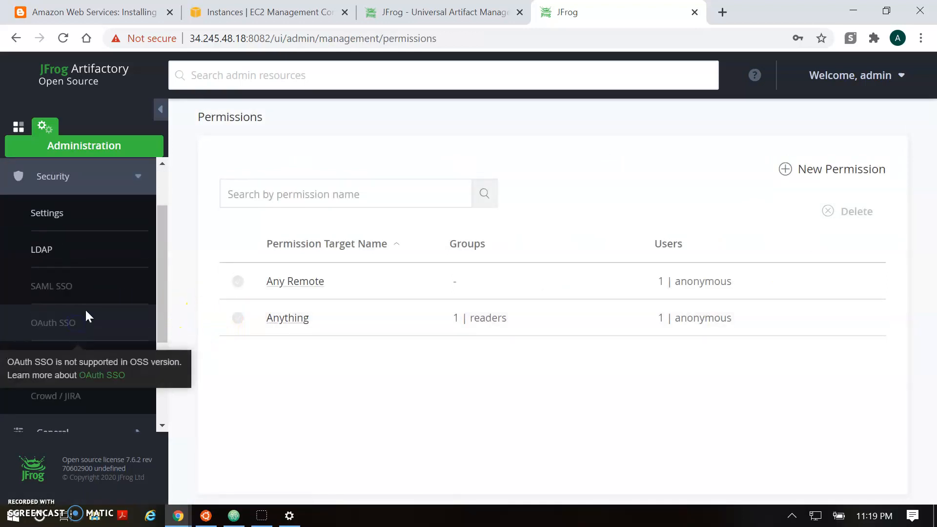
click(74, 228)
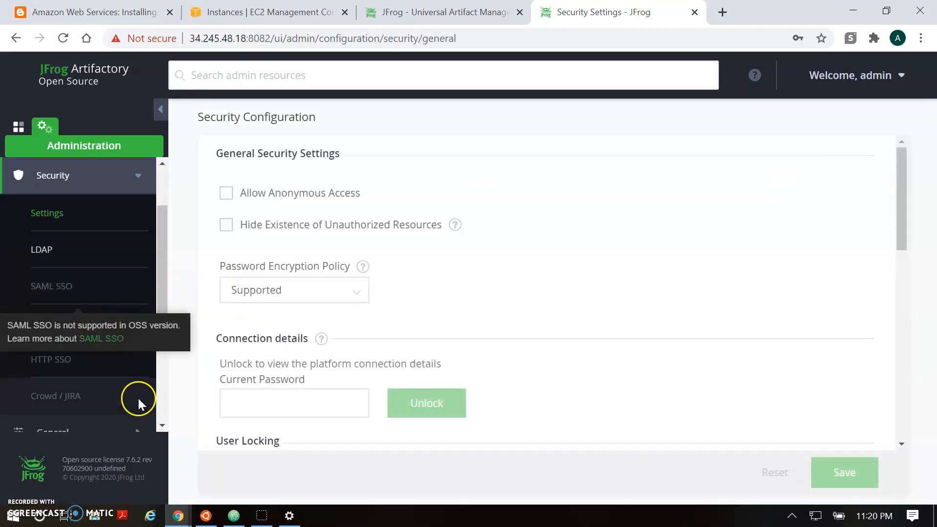
click(74, 174)
click(99, 292)
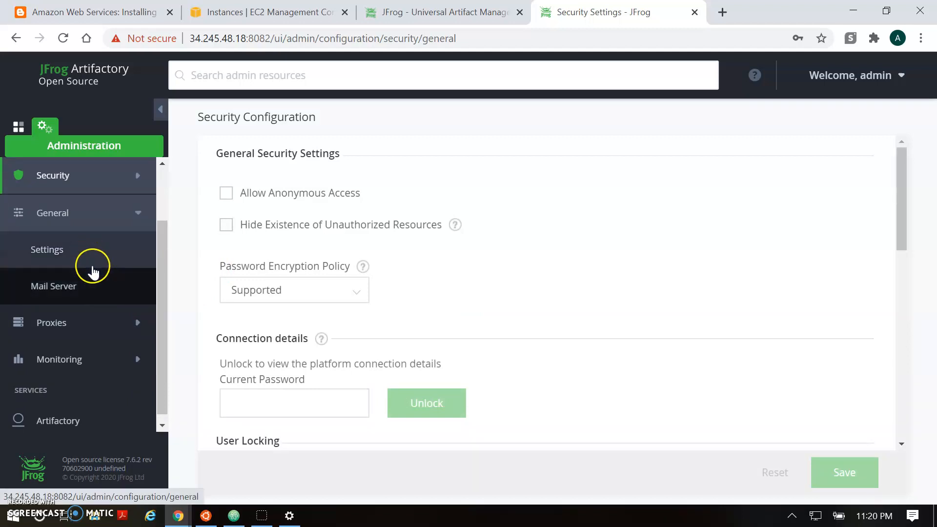
click(91, 293)
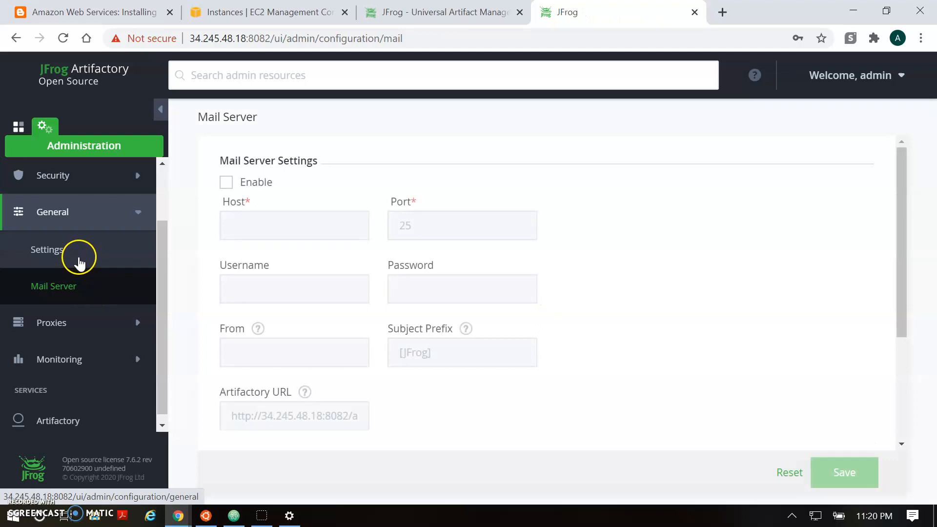
Look at the proxies section and examine the storage summary with its repositories table under Monitoring
click(111, 324)
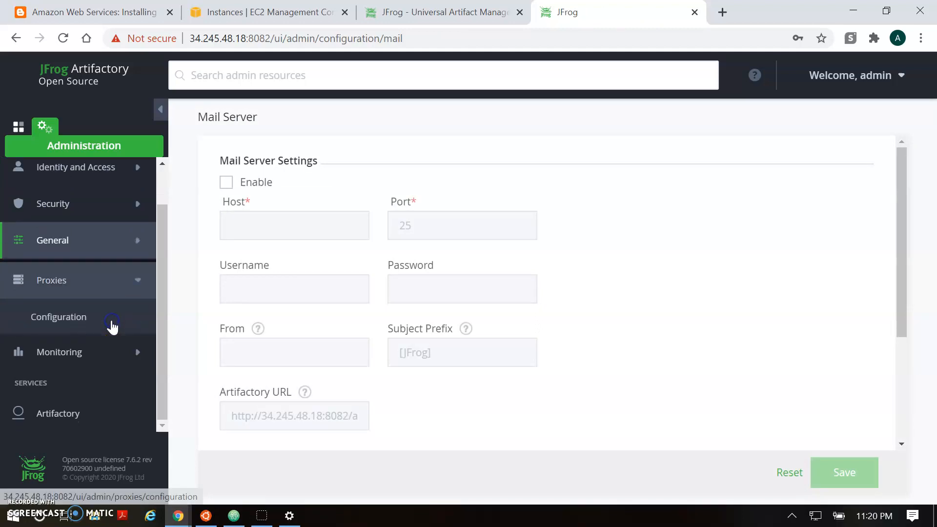
click(107, 351)
click(94, 328)
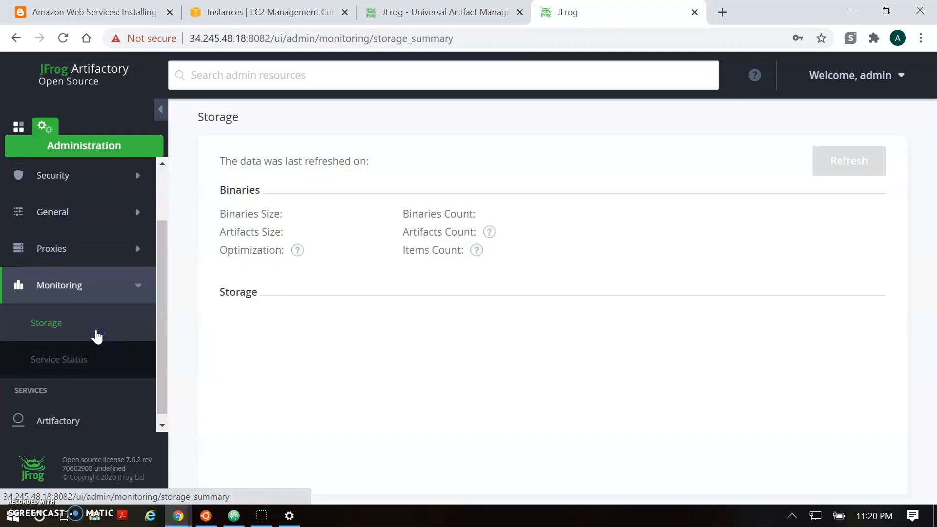
scroll(422, 280, down, 5)
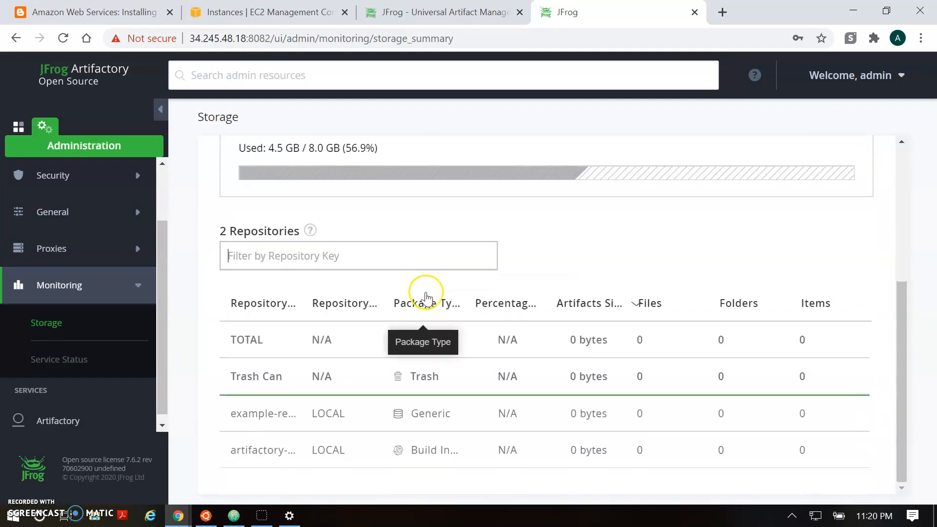
Examine the Artifactory service administration page, including its Import & Export, Security and Advanced options
click(79, 420)
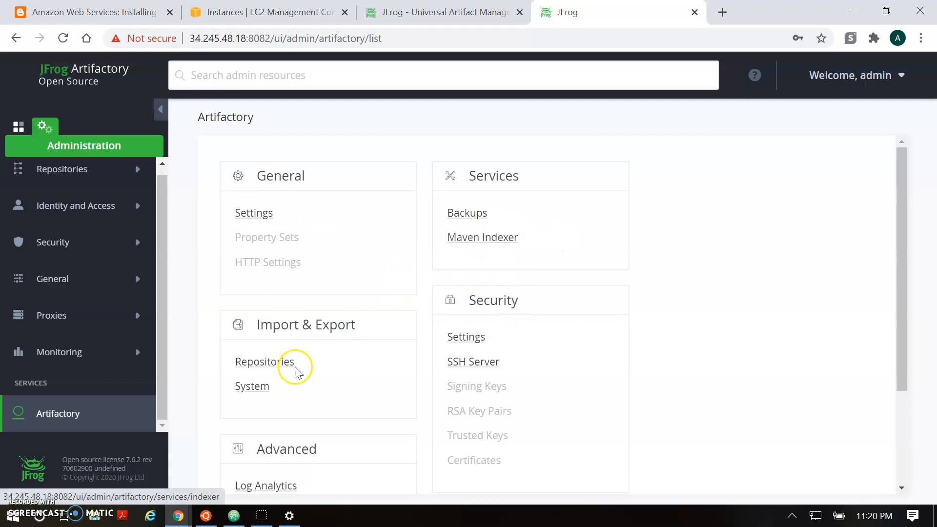
scroll(278, 373, down, 1)
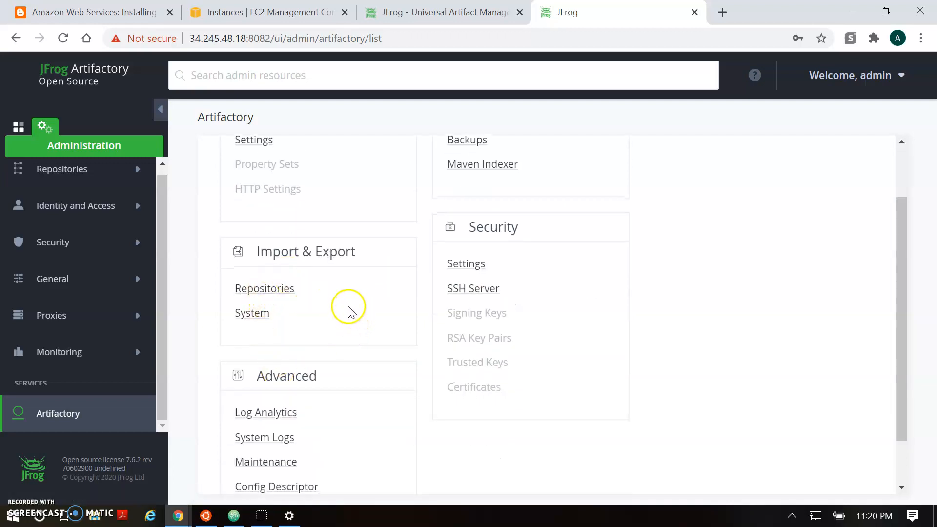
mouse_move(464, 312)
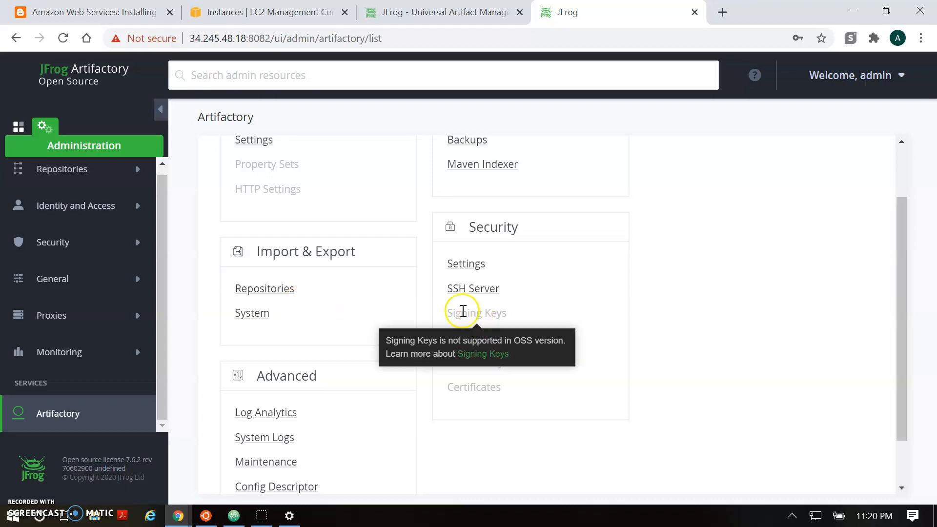
scroll(455, 317, down, 1)
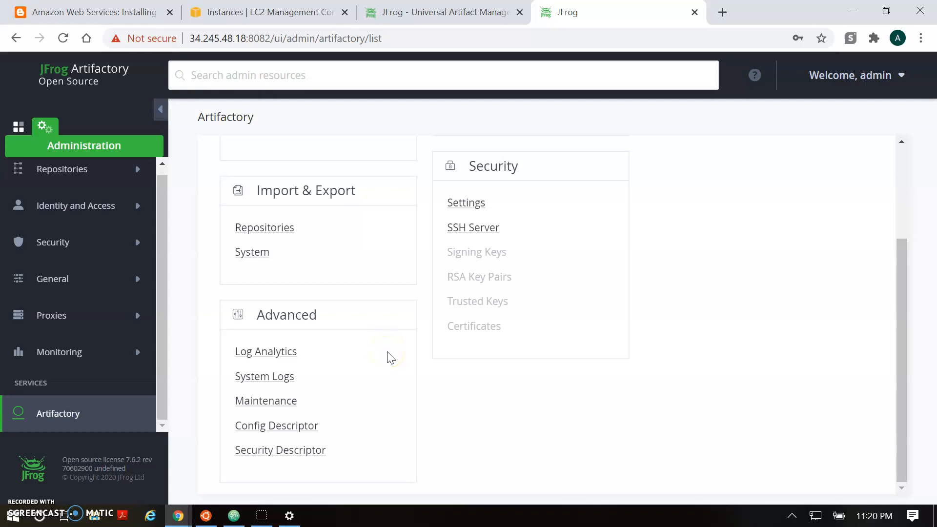
key(alt+p)
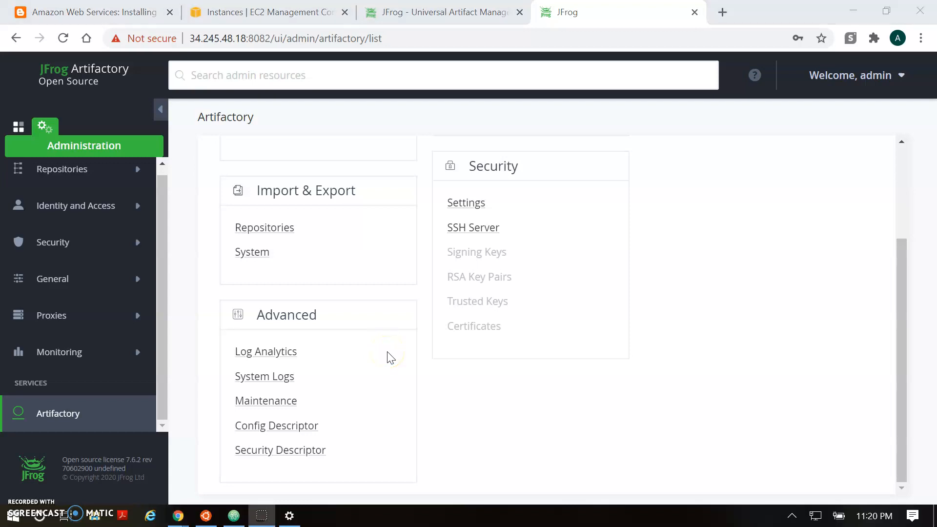